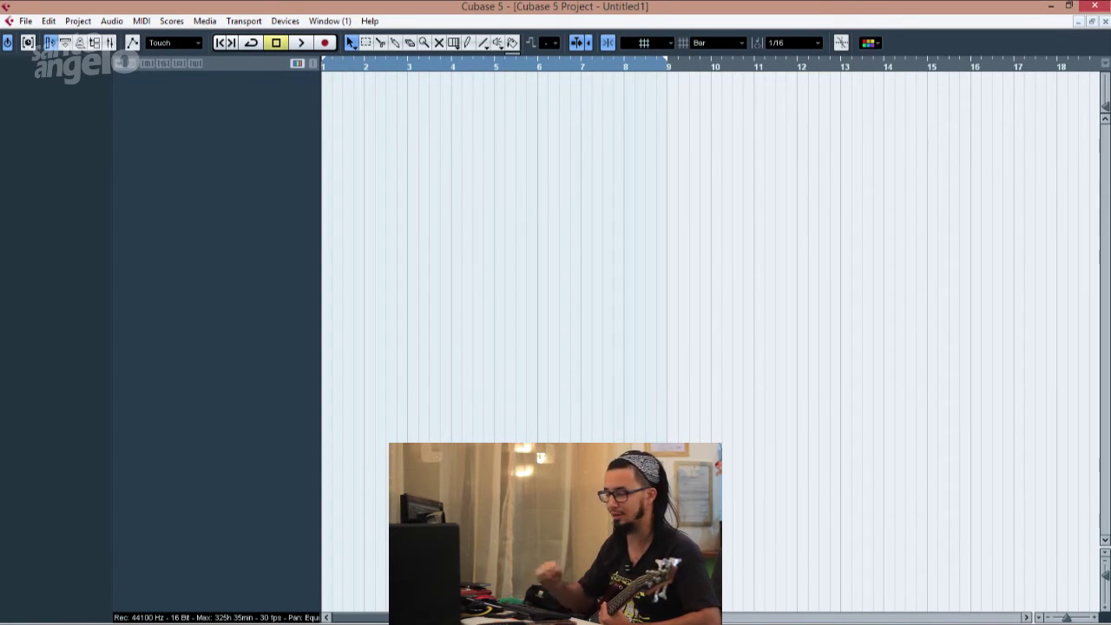
# Import the audio file "Acoustic Ballad Pop #2 Guitar Backing Track G 65 bpm Highest Quality" into the project at bar 1
pyautogui.press('alt')
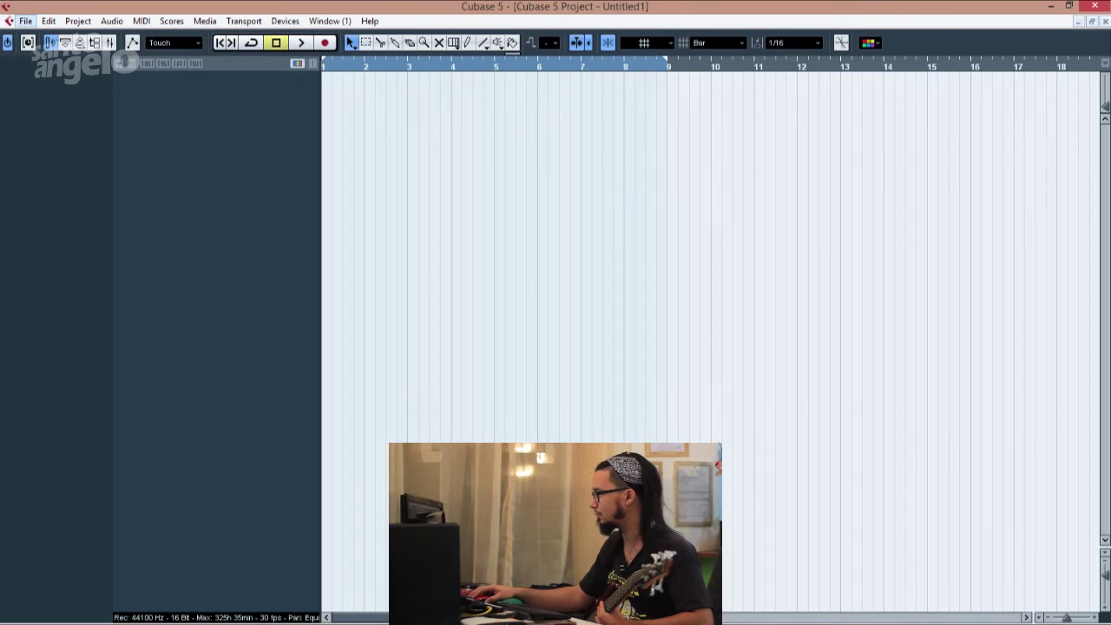
pyautogui.press('alt')
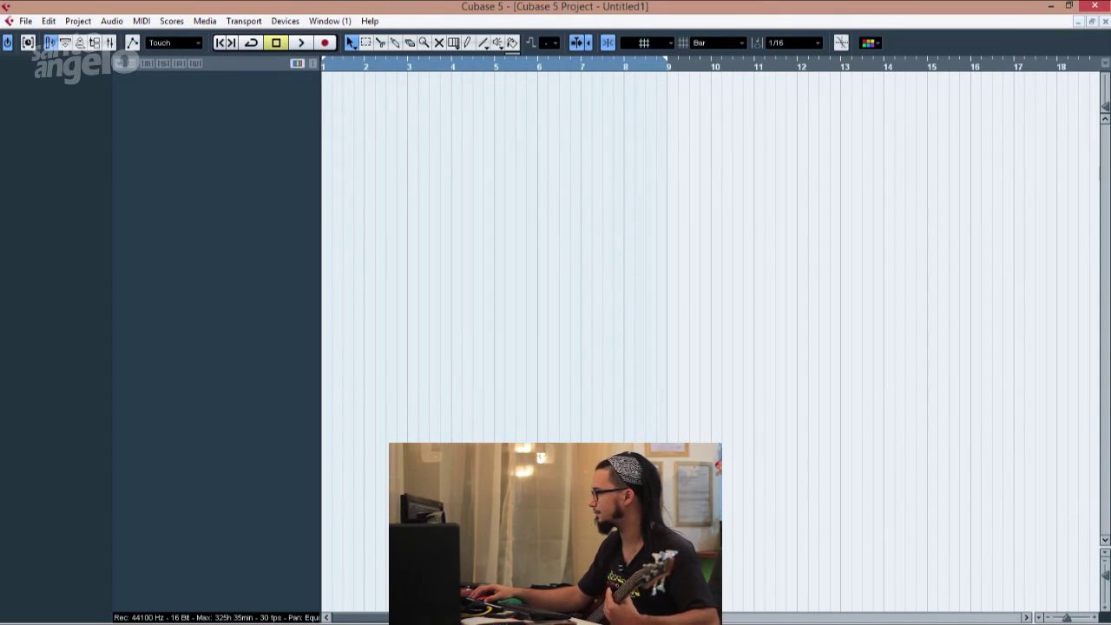
pyautogui.click(25, 21)
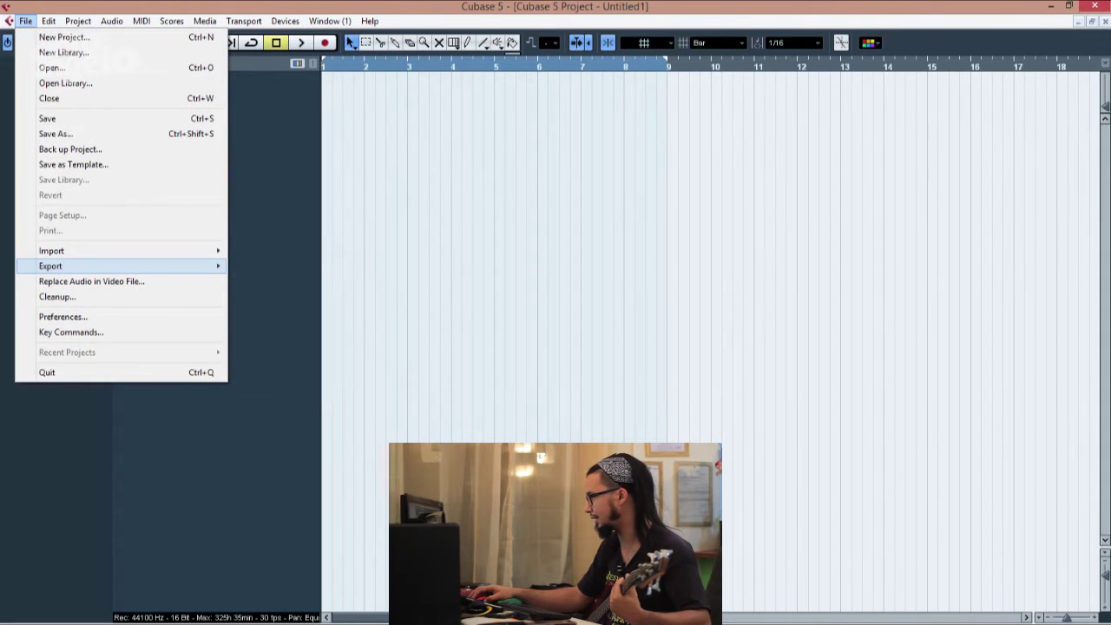
pyautogui.press('Right')
pyautogui.press('Left')
pyautogui.press('Up')
pyautogui.press('Right')
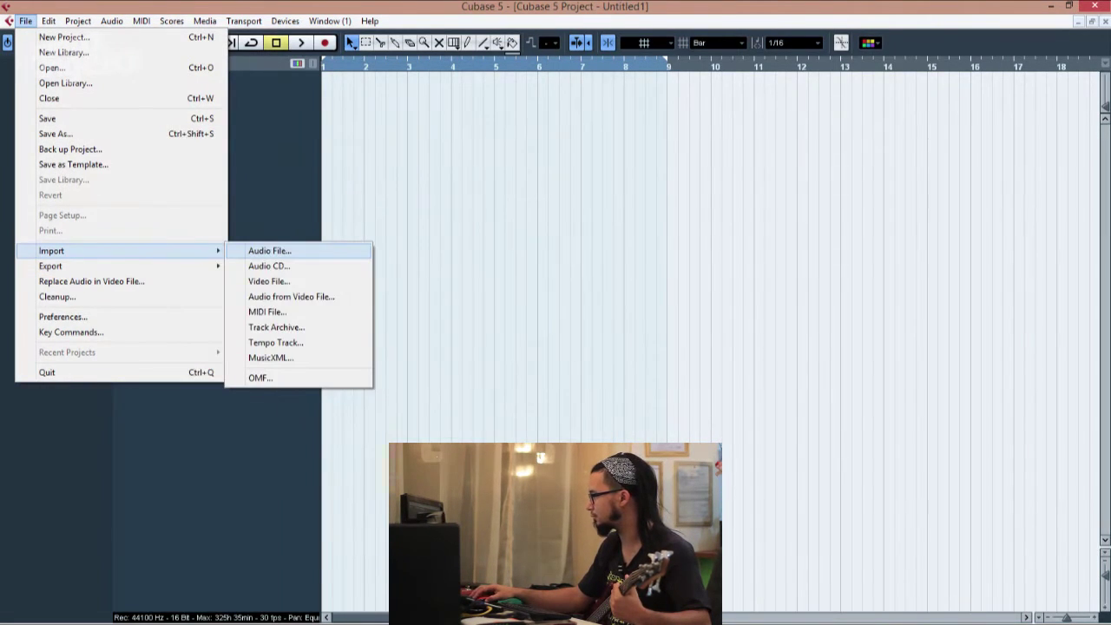
pyautogui.press('Return')
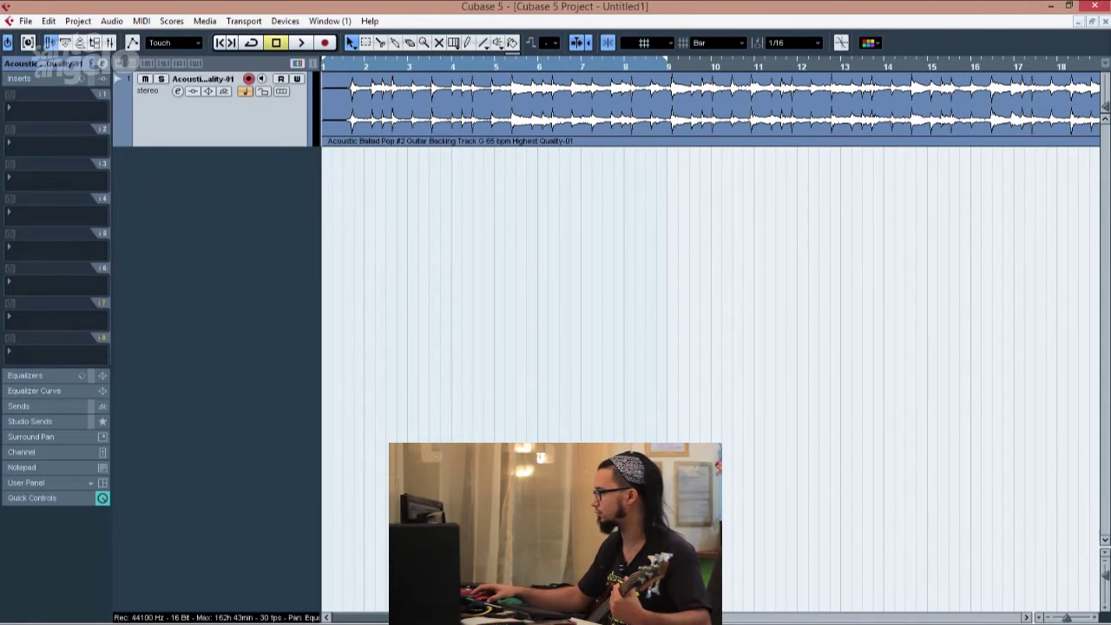
# Add one mono audio track below the imported backing track
pyautogui.rightClick(238, 188)
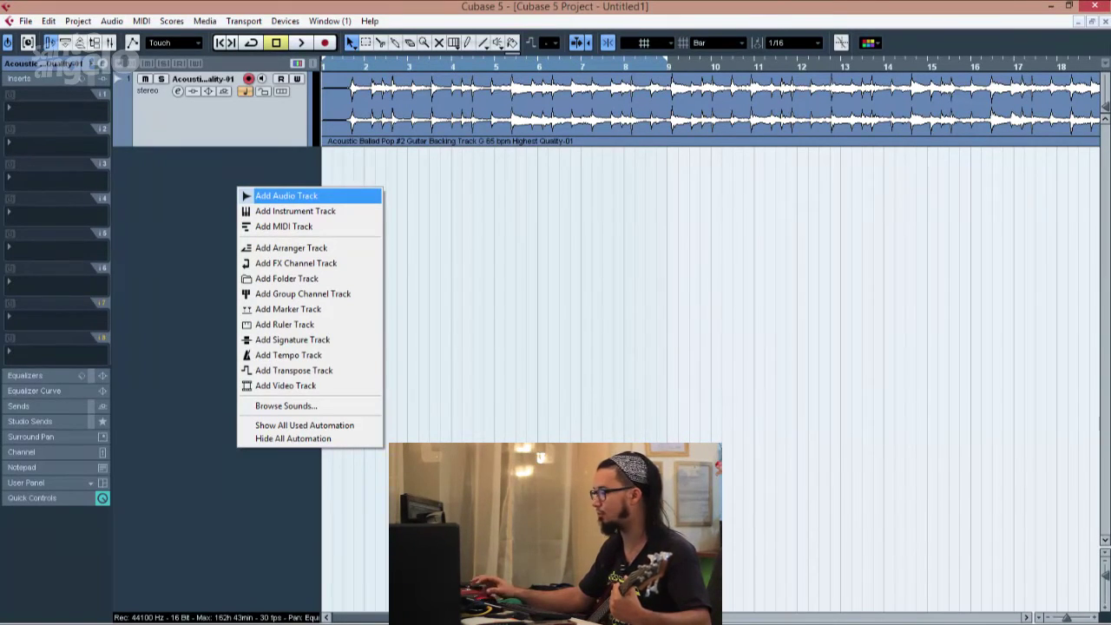
pyautogui.click(286, 196)
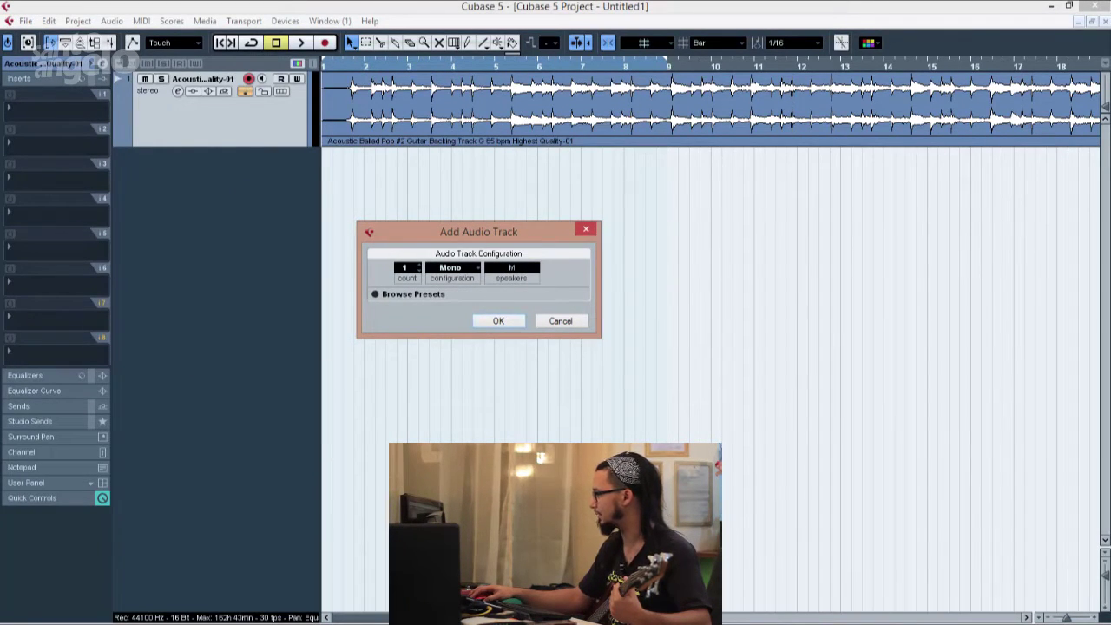
pyautogui.press('Return')
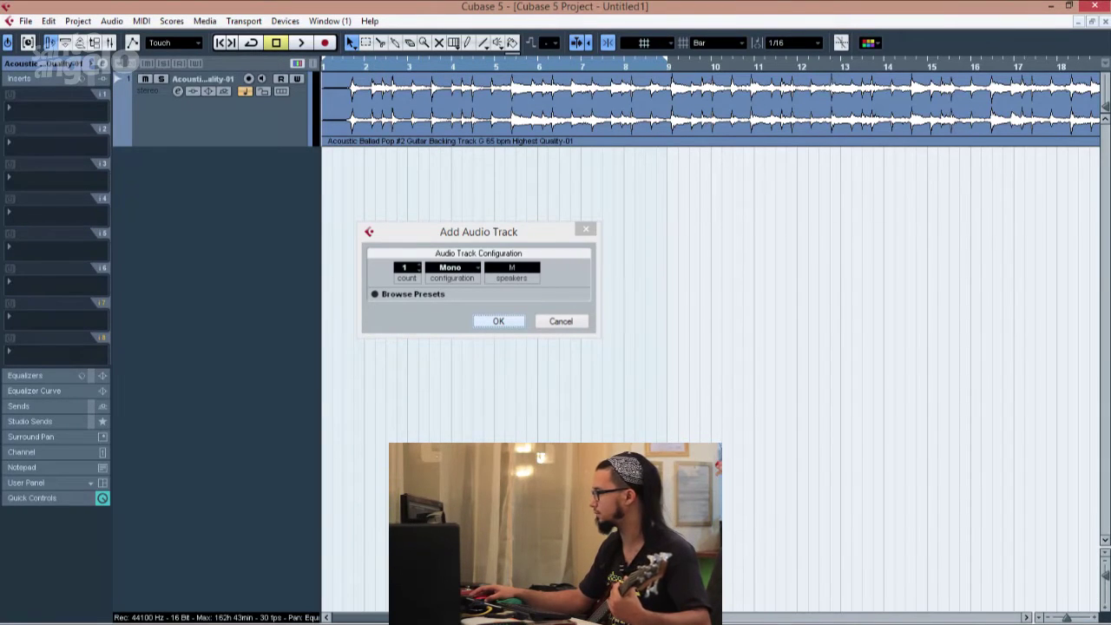
pyautogui.press('Return')
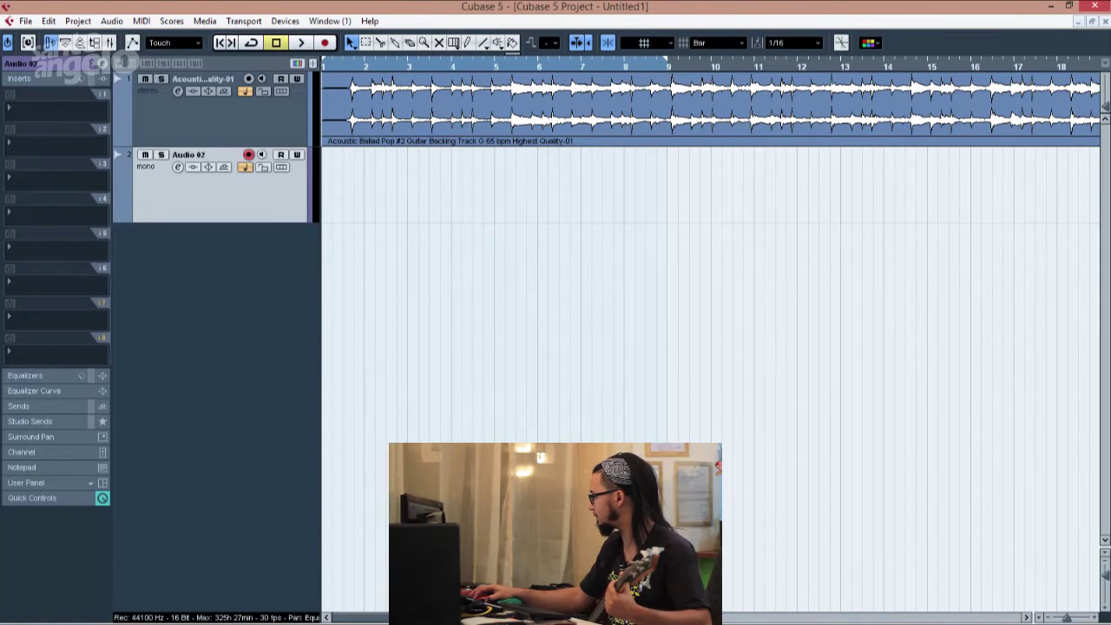
# Play the opening bars of the backing track from the project start and stop around bar 9
pyautogui.press('g')
pyautogui.press('g')
pyautogui.press('g')
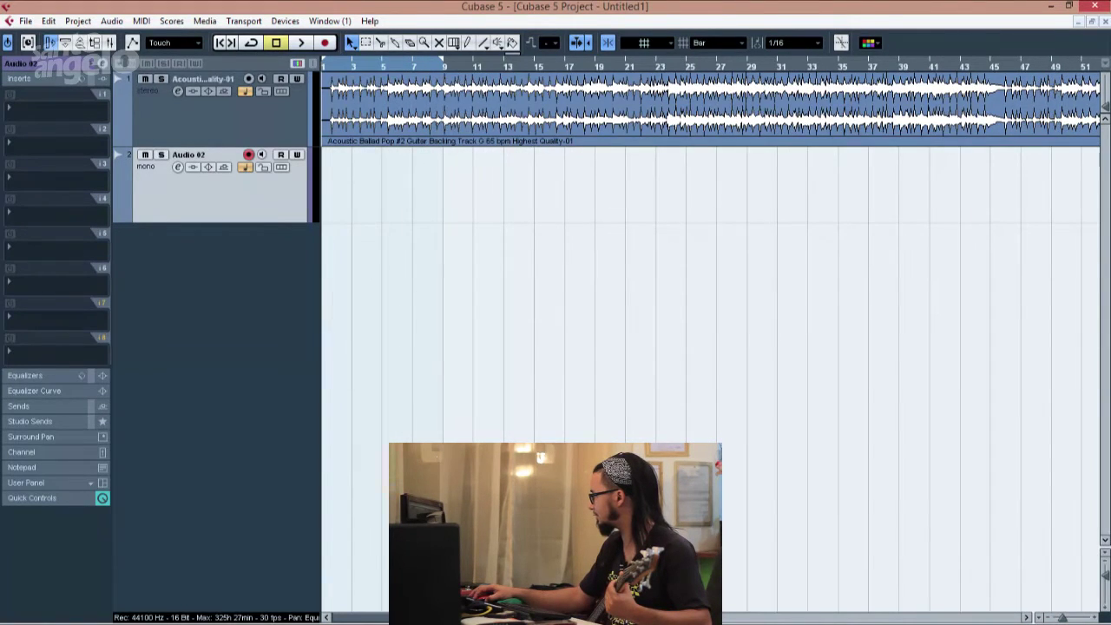
pyautogui.press('g')
pyautogui.press('g')
pyautogui.press('g')
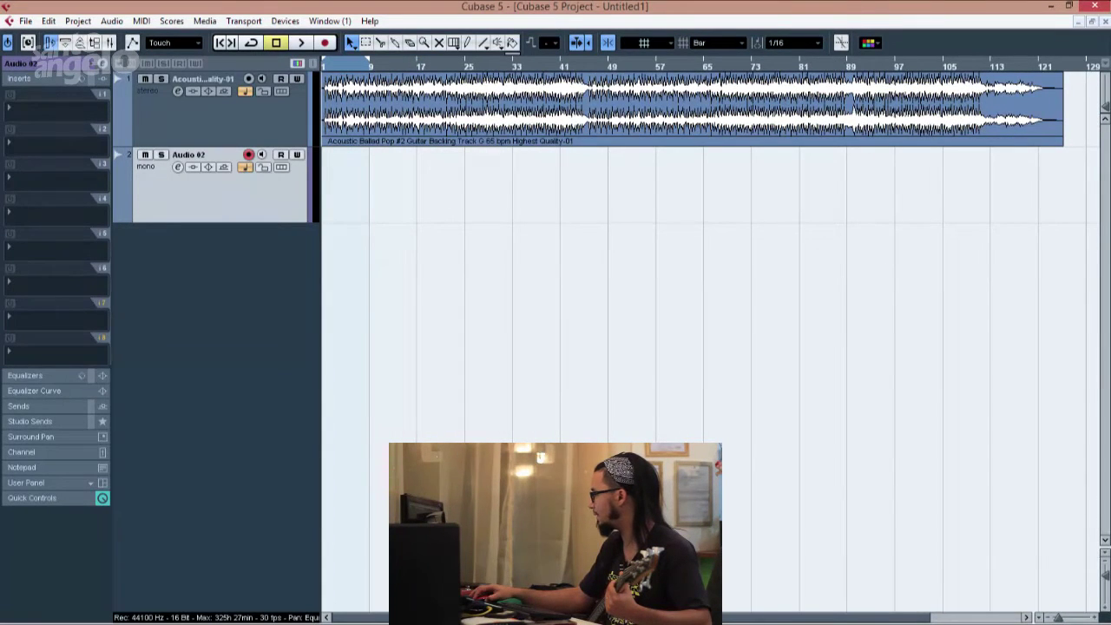
pyautogui.press('h')
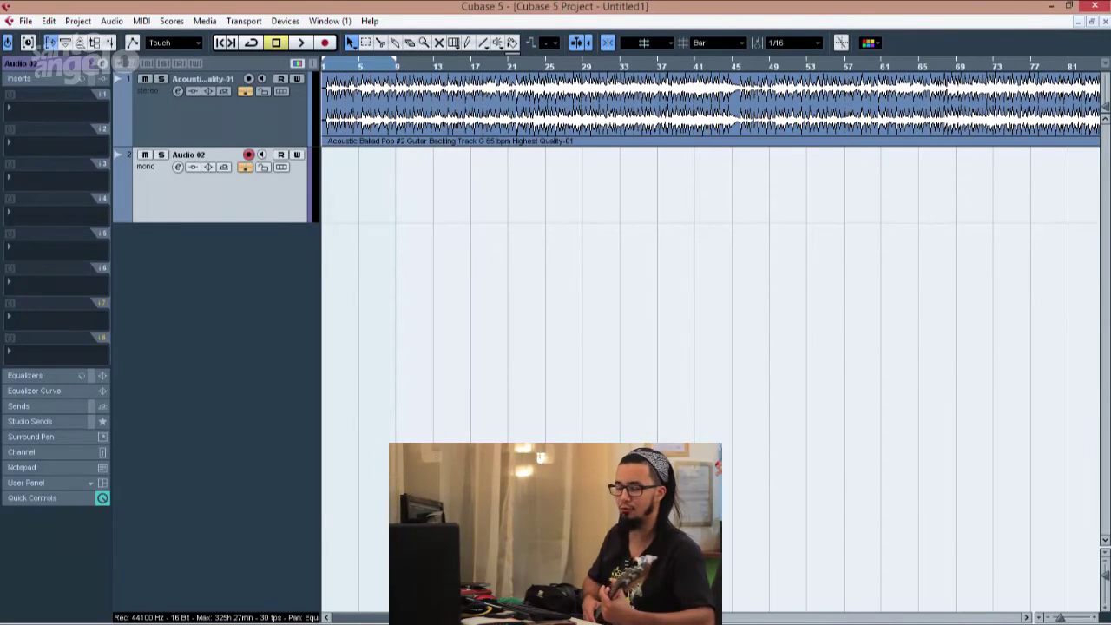
pyautogui.press('space')
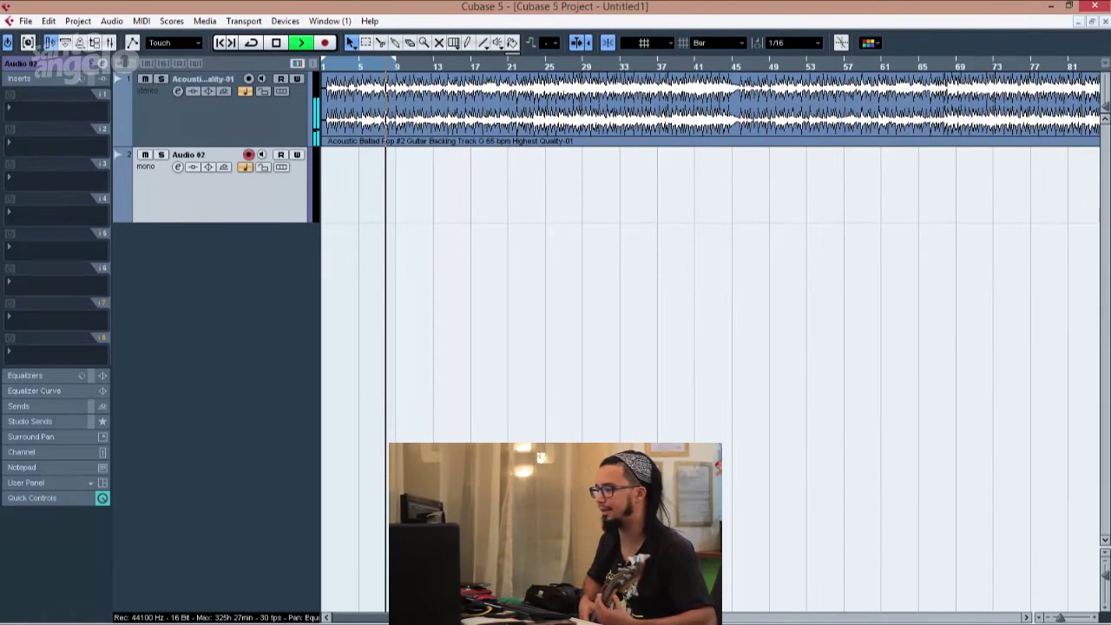
pyautogui.press('space')
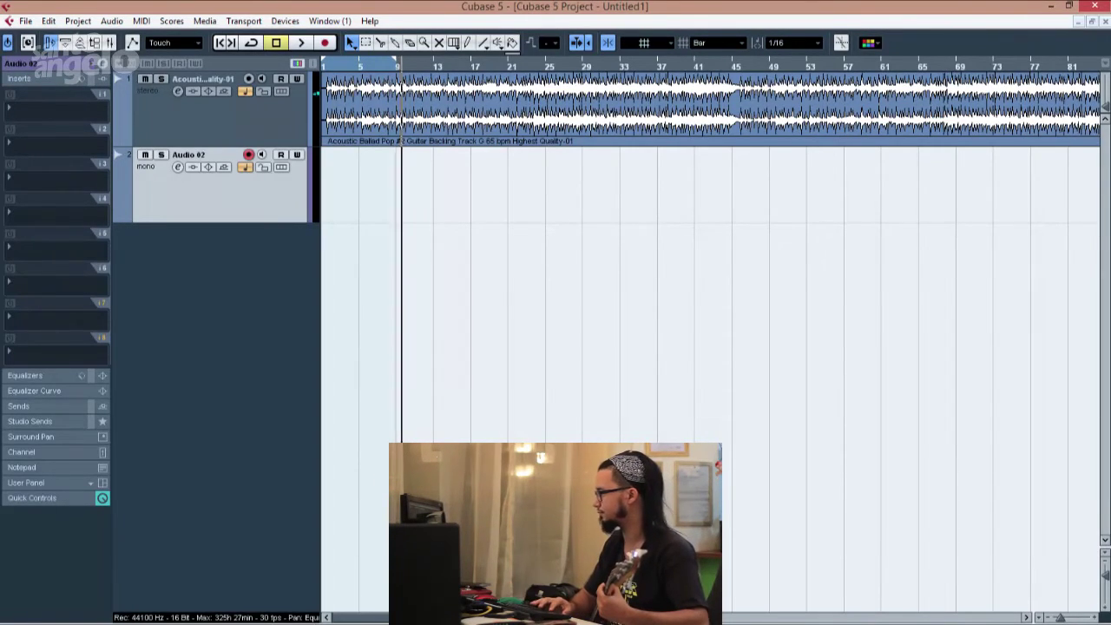
# Audition the backing track again, replaying it from bar 1, and return the cursor to the project start
pyautogui.press('space')
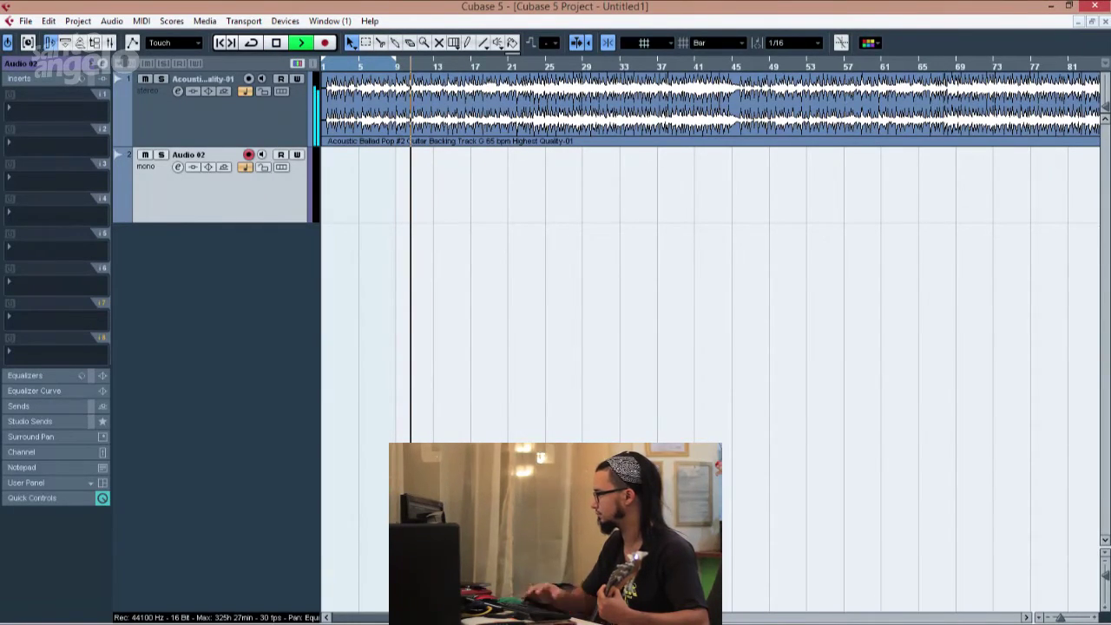
pyautogui.press('space')
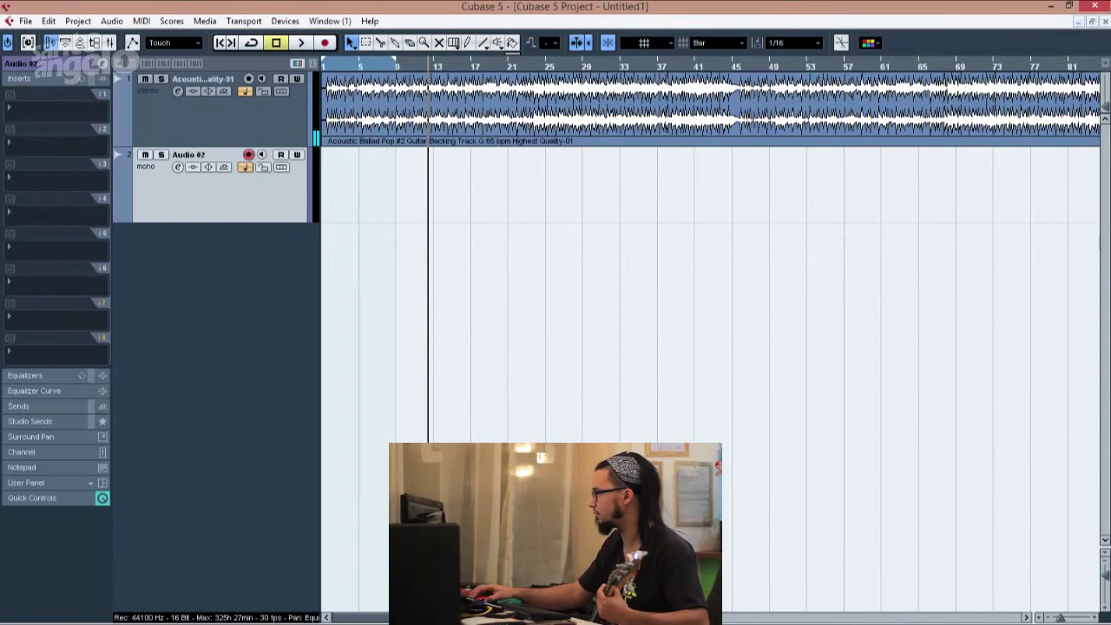
pyautogui.press('Home')
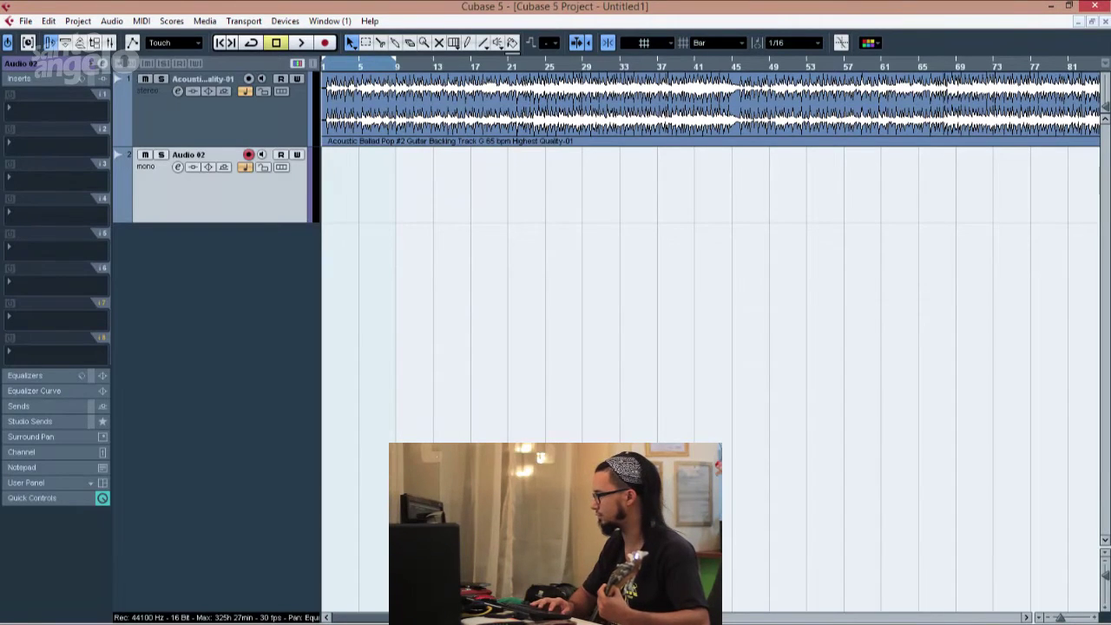
pyautogui.press('space')
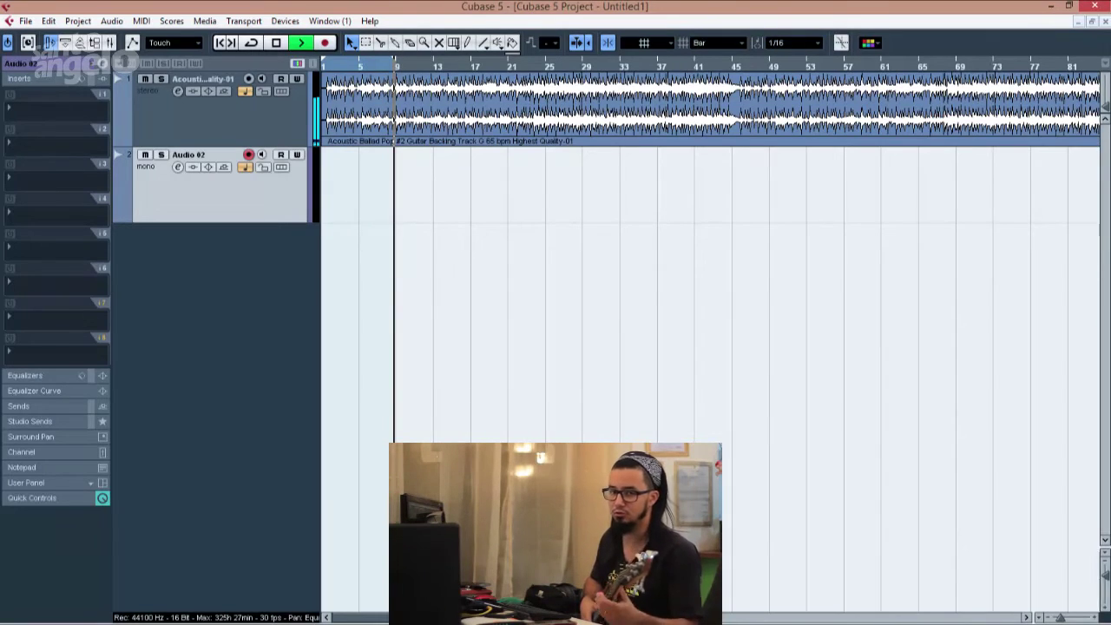
pyautogui.press('space')
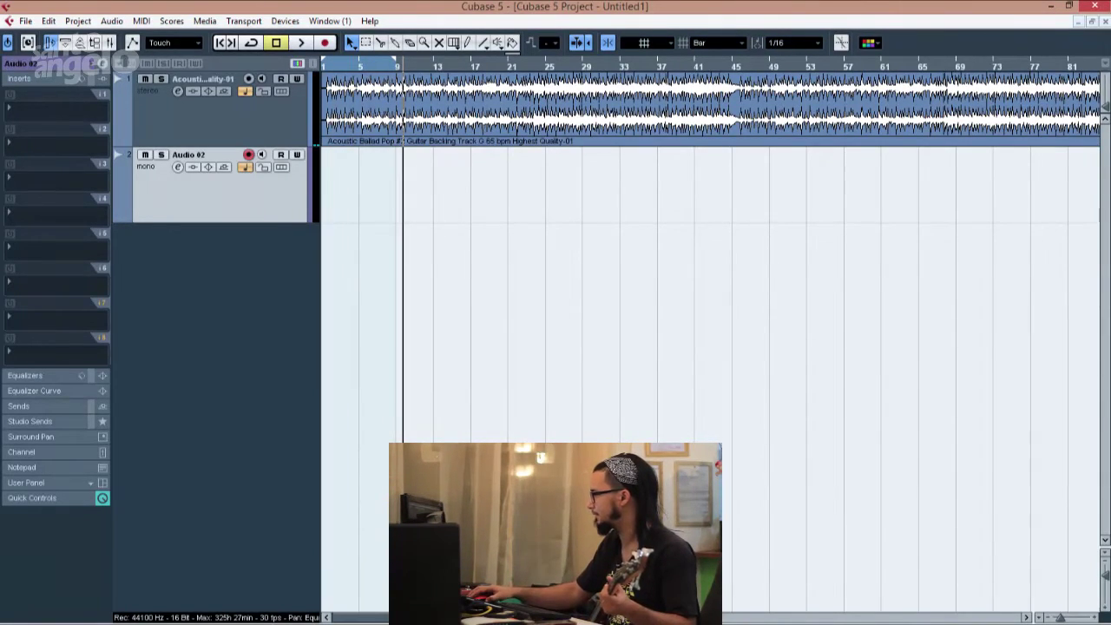
pyautogui.press('KP_Decimal')
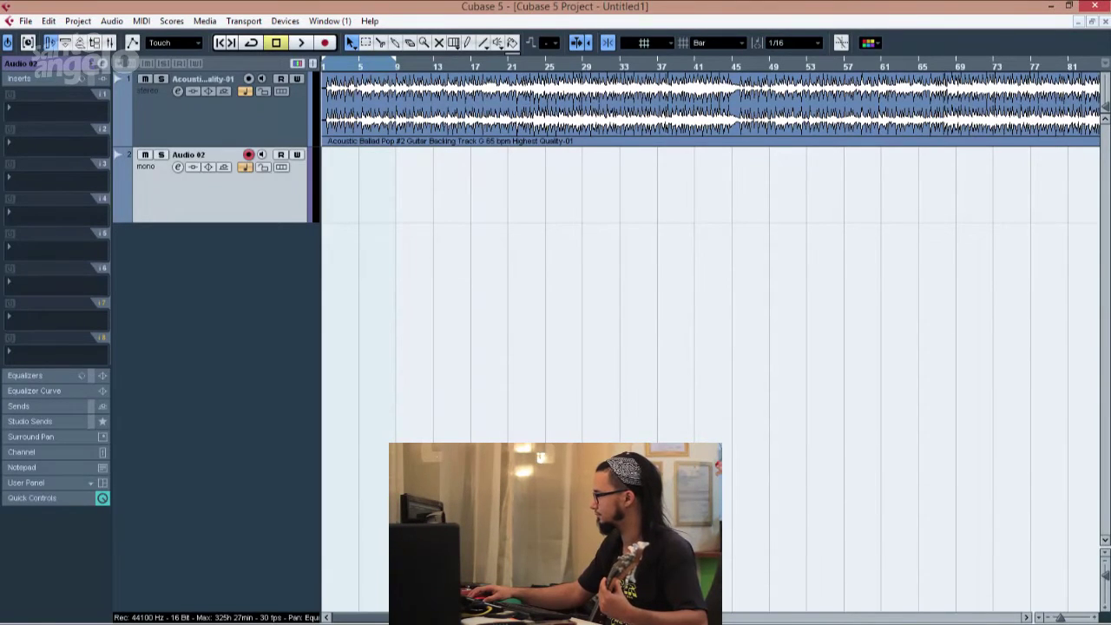
# Record an instrument take on the Audio 02 track against the backing track, from bar 1 to about bar 17
pyautogui.click(324, 43)
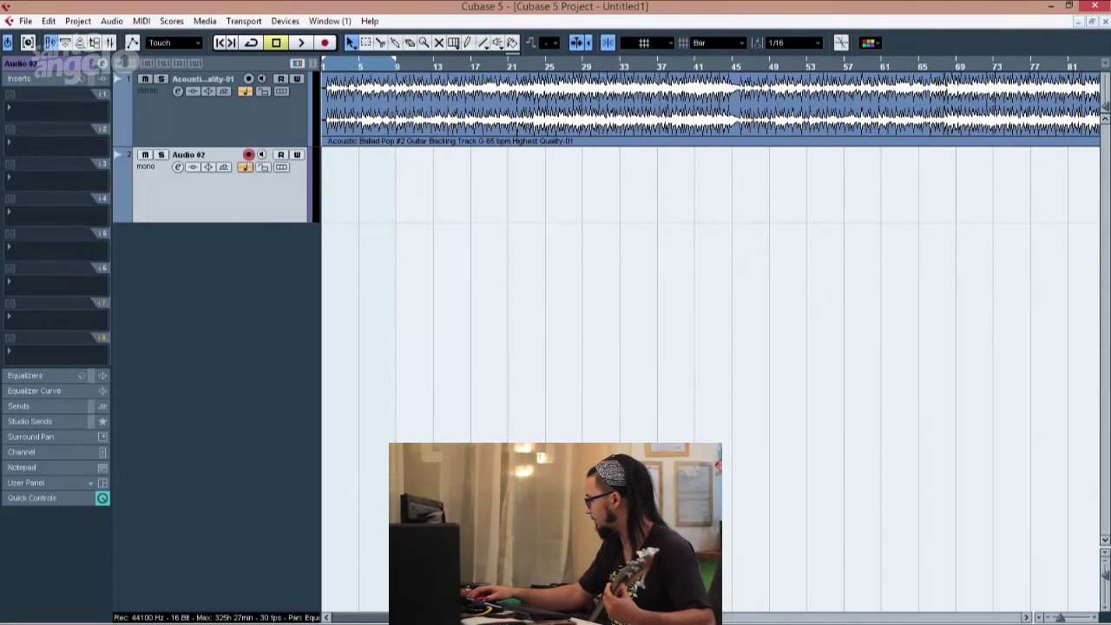
pyautogui.press('h')
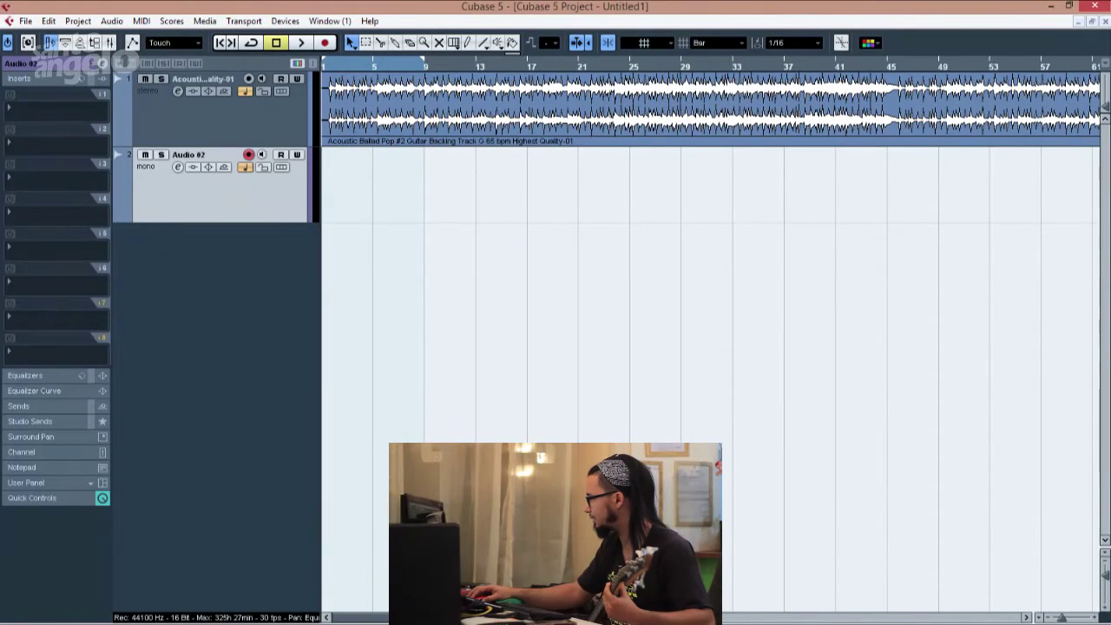
pyautogui.press('h')
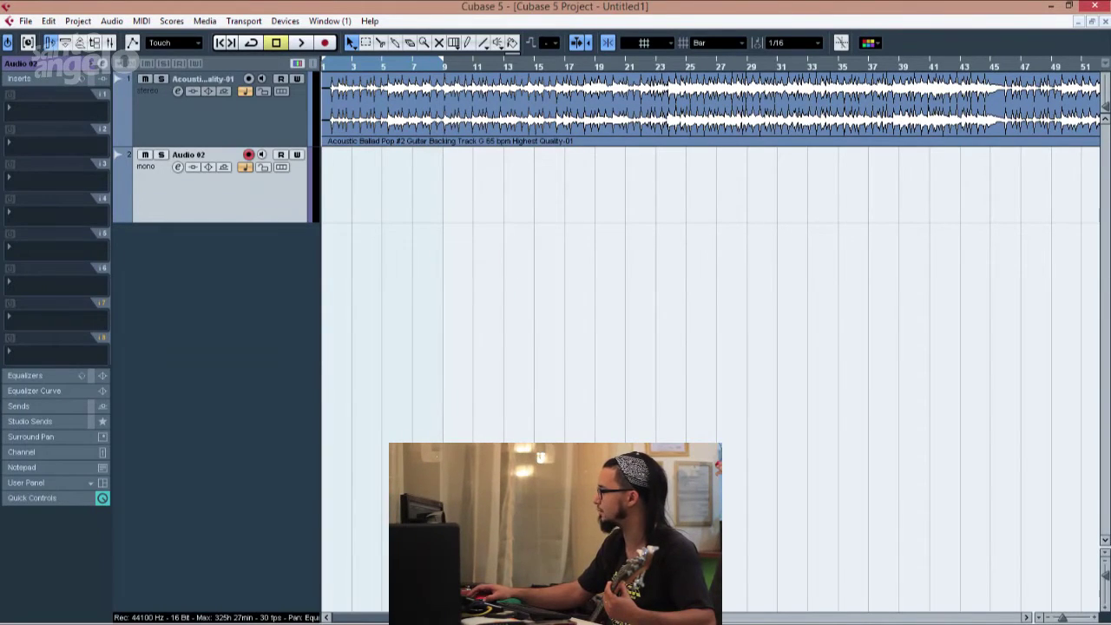
pyautogui.press('space')
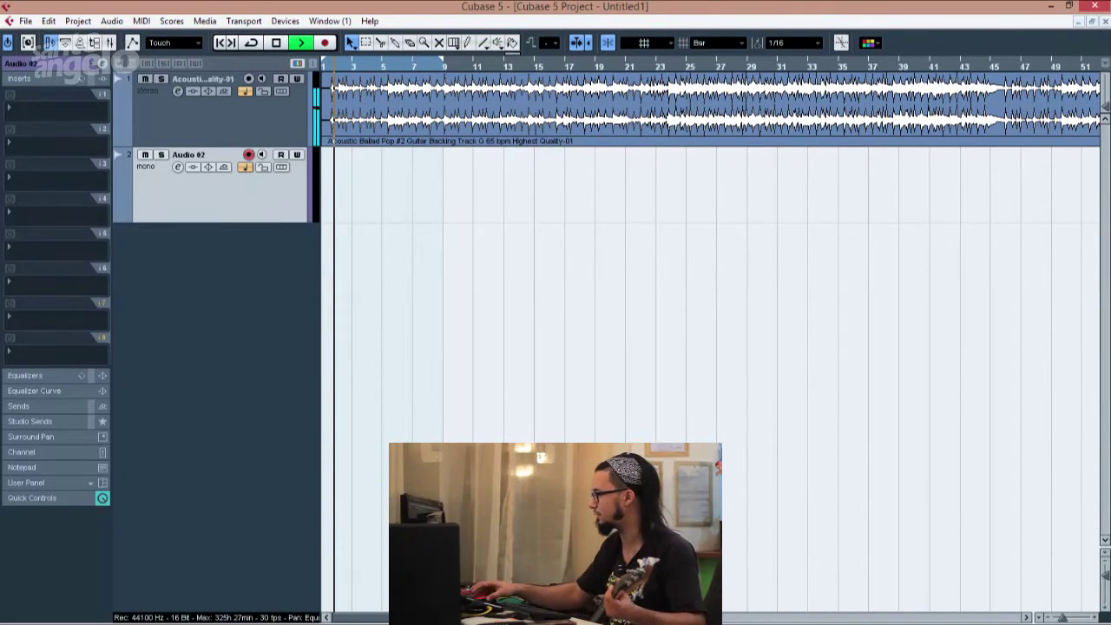
pyautogui.press('space')
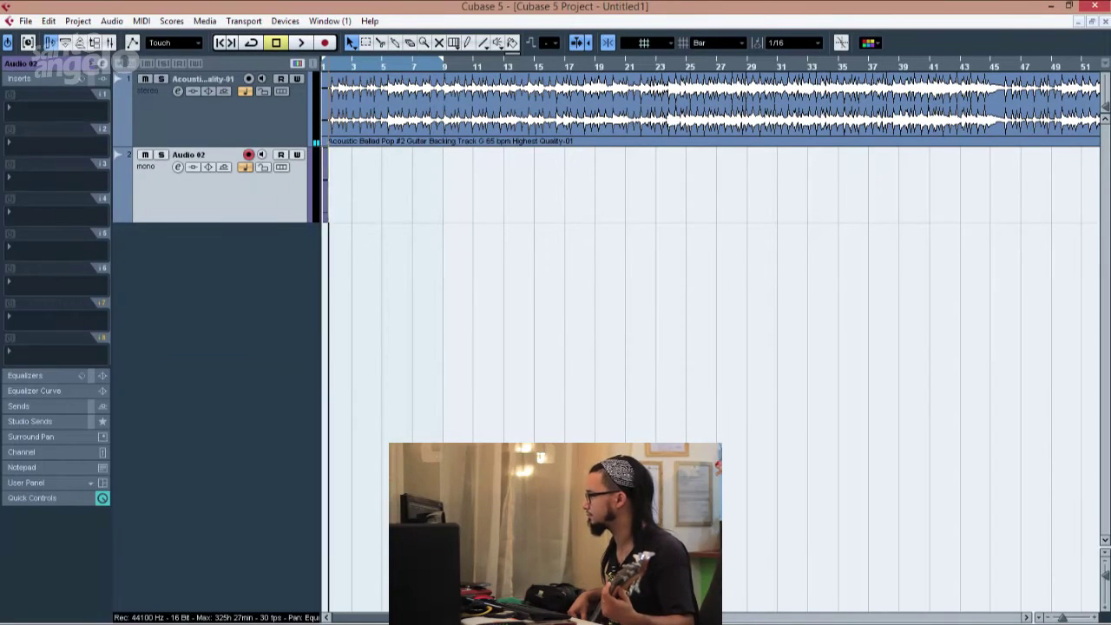
pyautogui.press('KP_Multiply')
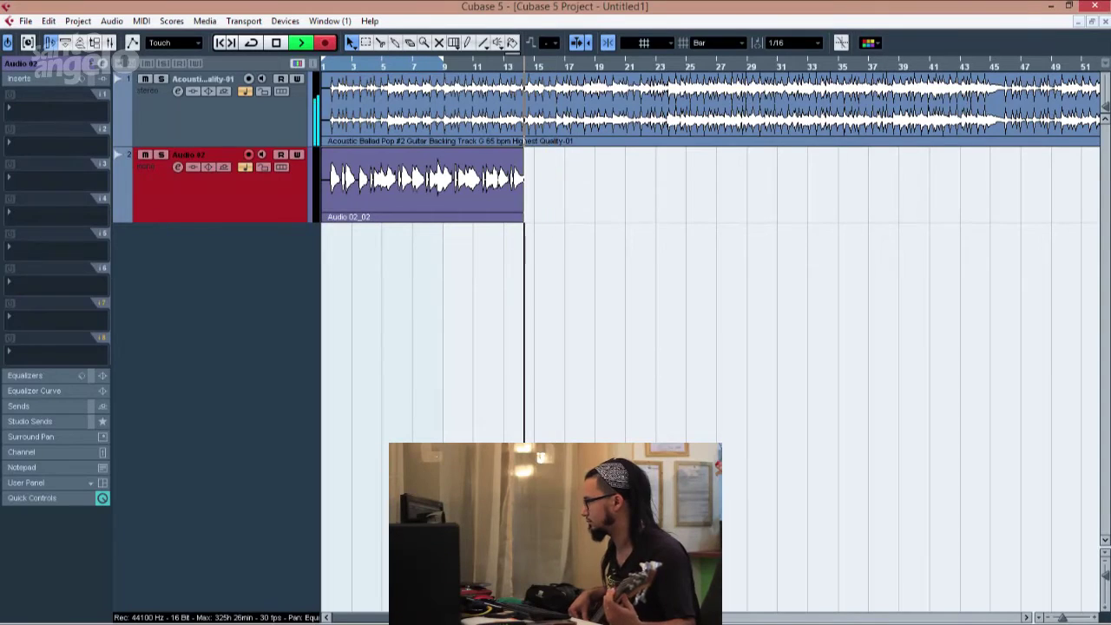
pyautogui.press('space')
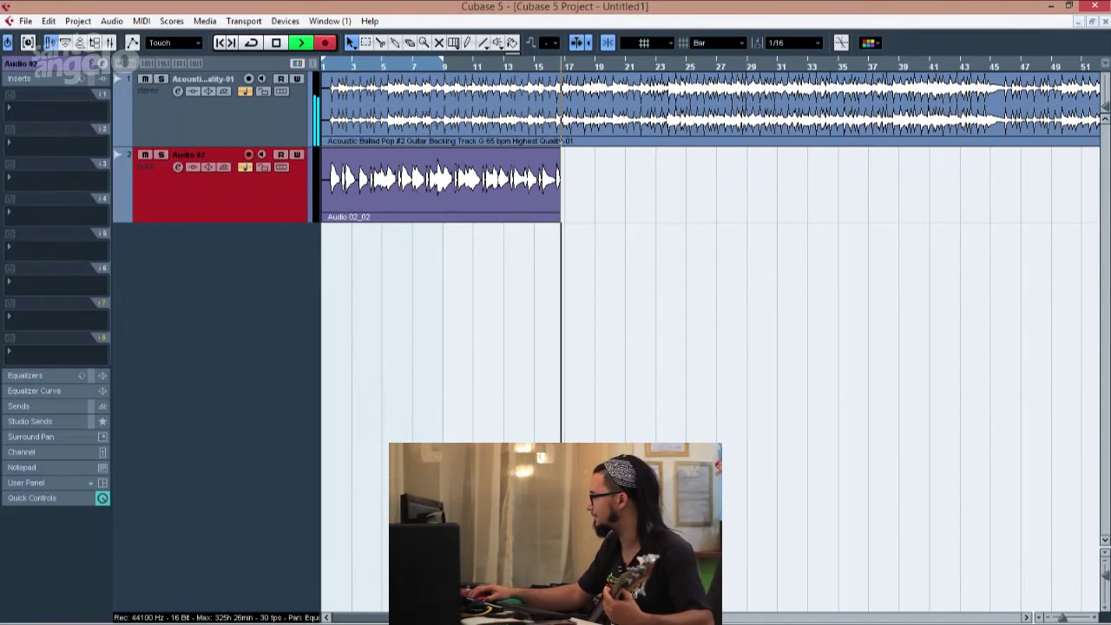
pyautogui.press('space')
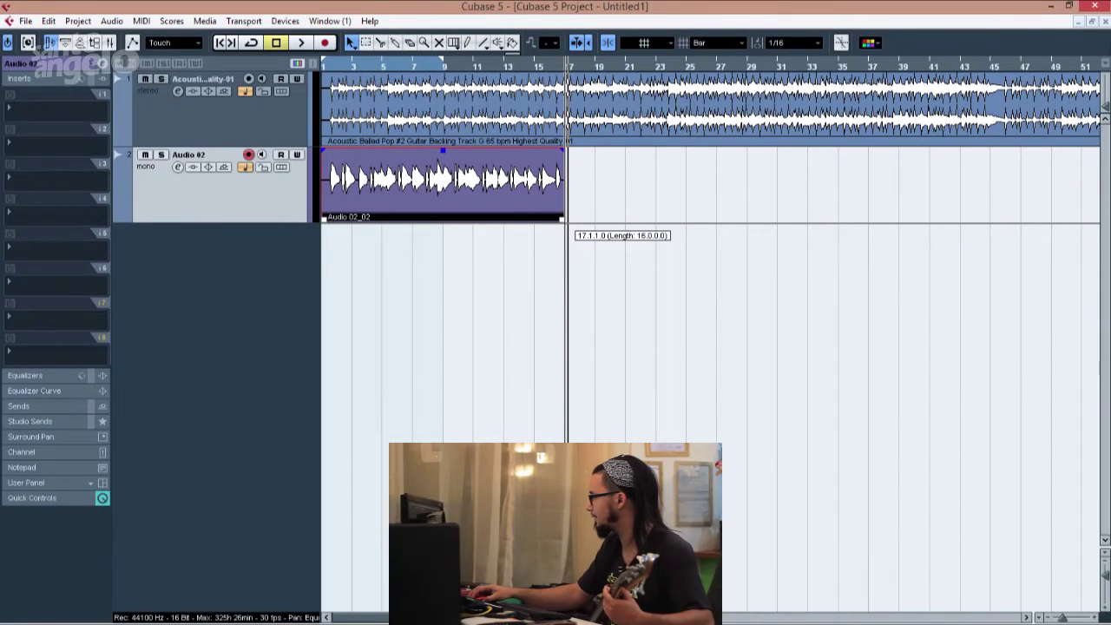
# Turn snap off and trim the end of the recorded take to about the middle of bar 16
pyautogui.press('j')
pyautogui.moveTo(563, 218); pyautogui.dragTo(561, 218)
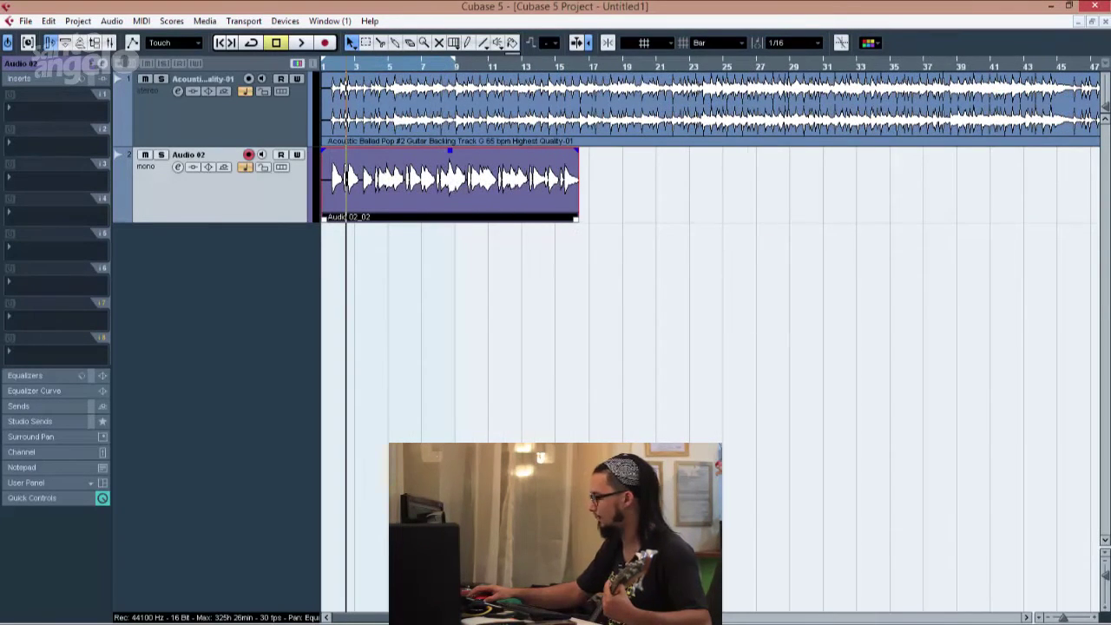
# Play the recorded take with the backing track and lower the backing-track clip's volume to balance them
pyautogui.press('h')
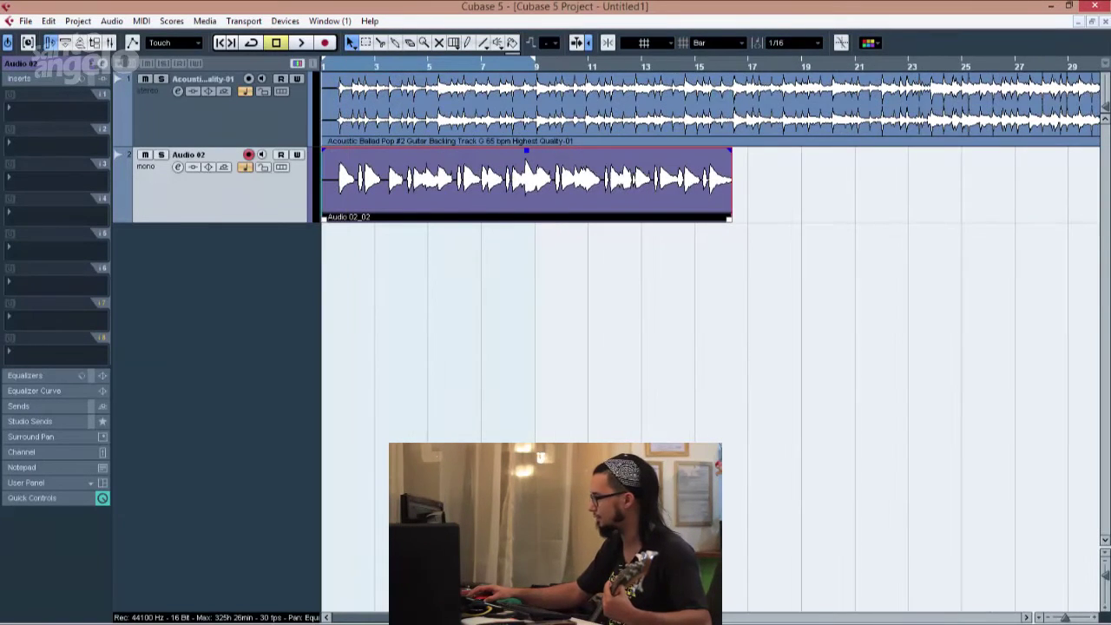
pyautogui.press('space')
pyautogui.press('space')
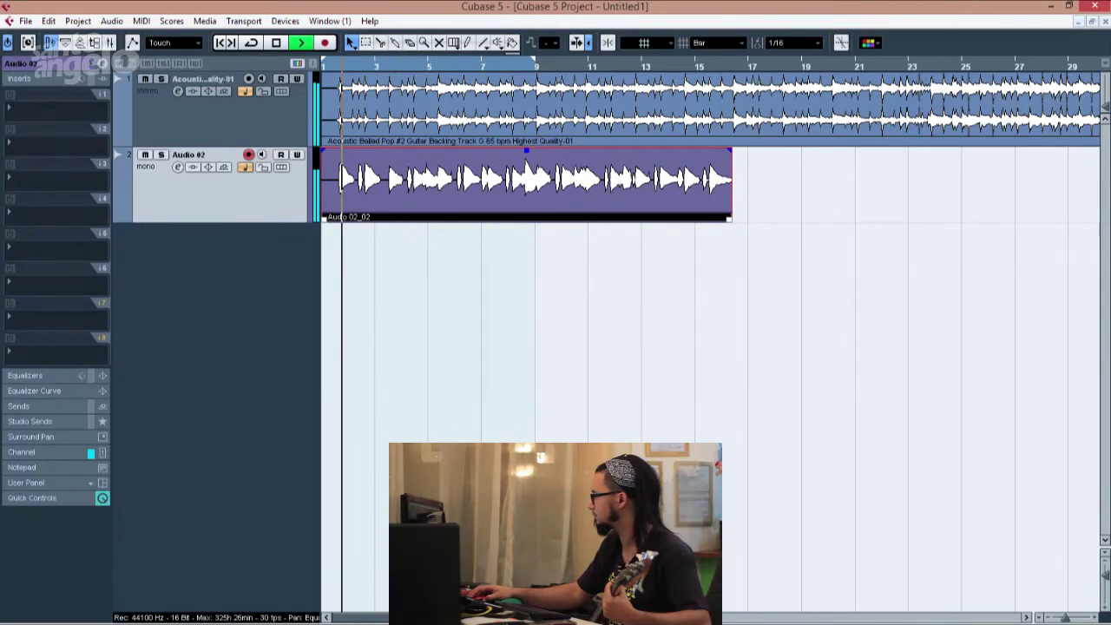
pyautogui.click(399, 140)
pyautogui.press('KP_Subtract')
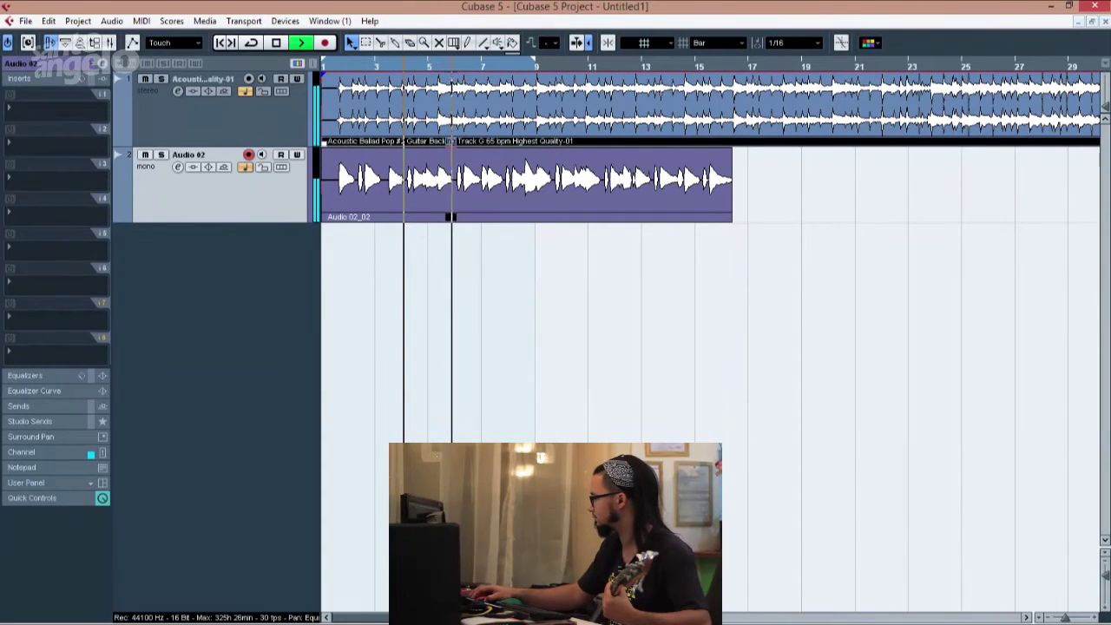
pyautogui.press('Down')
pyautogui.press('g')
pyautogui.press('h')
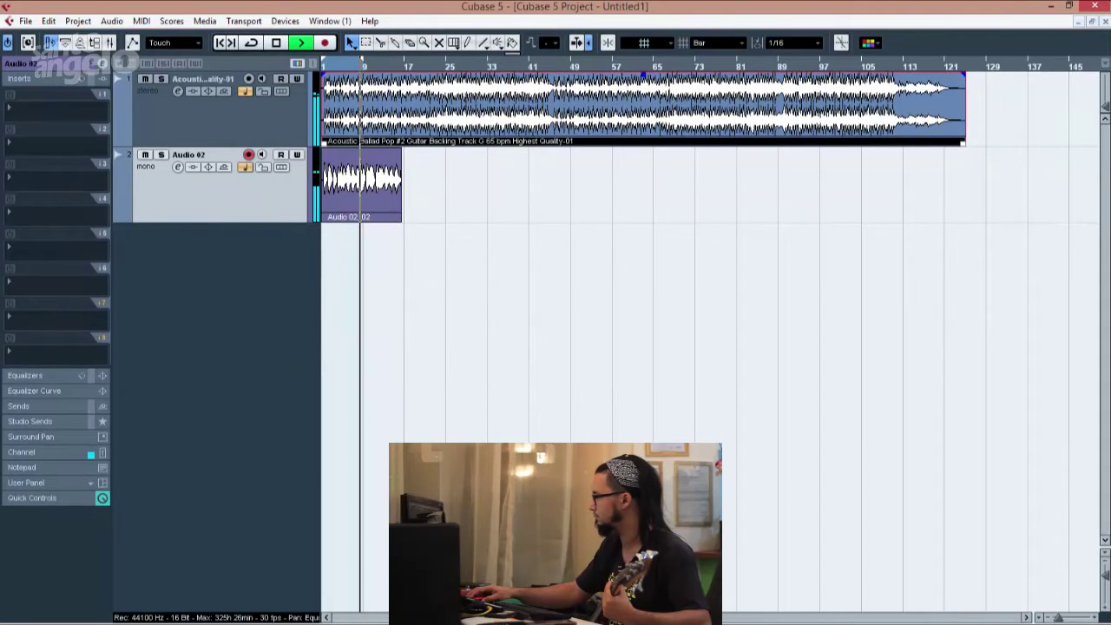
pyautogui.press('KP_Subtract')
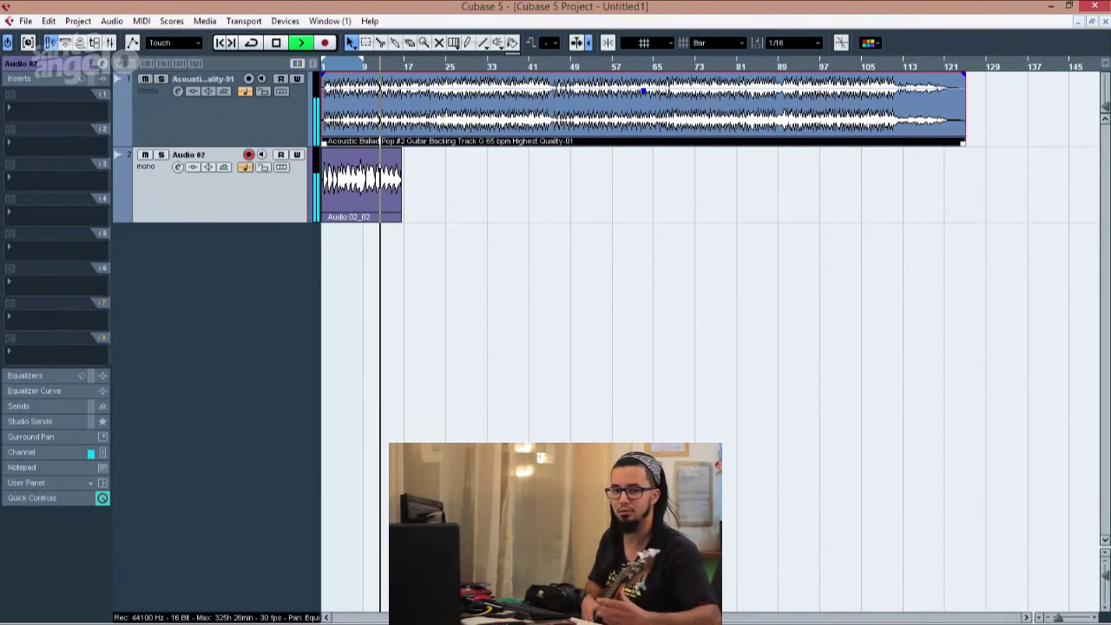
pyautogui.press('space')
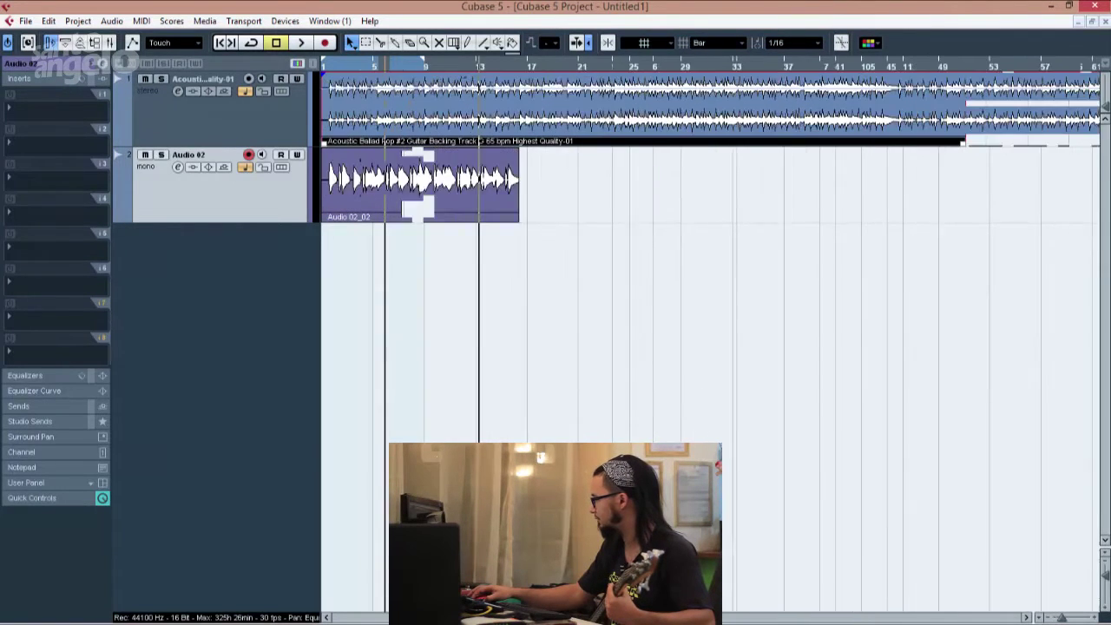
# Play the recorded take together with the backing track to check their balance
pyautogui.press('h')
pyautogui.press('h')
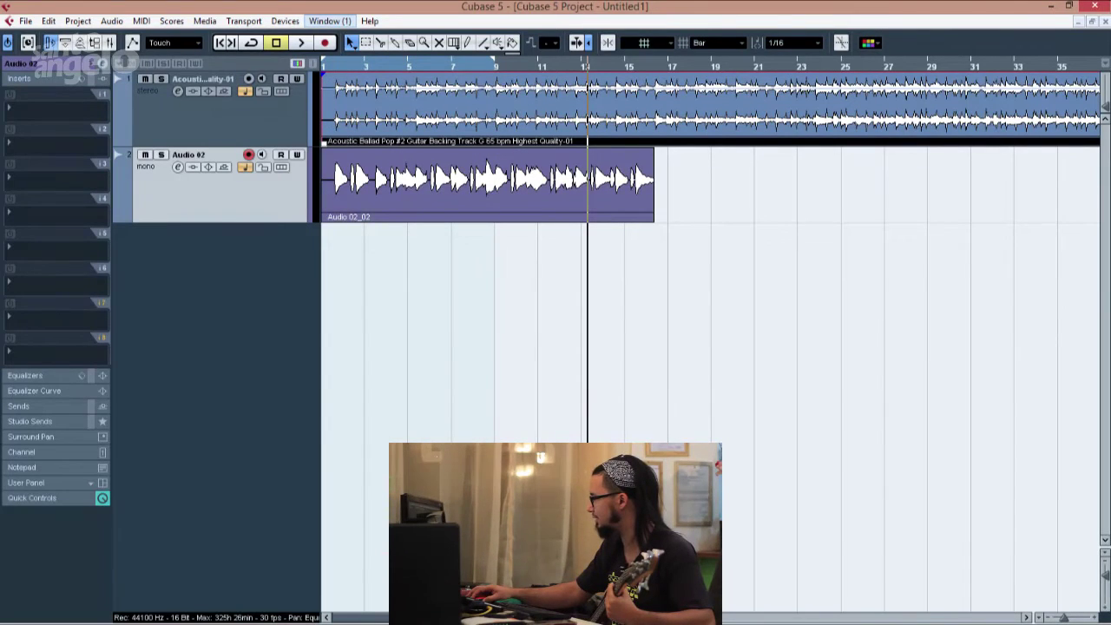
pyautogui.press('space')
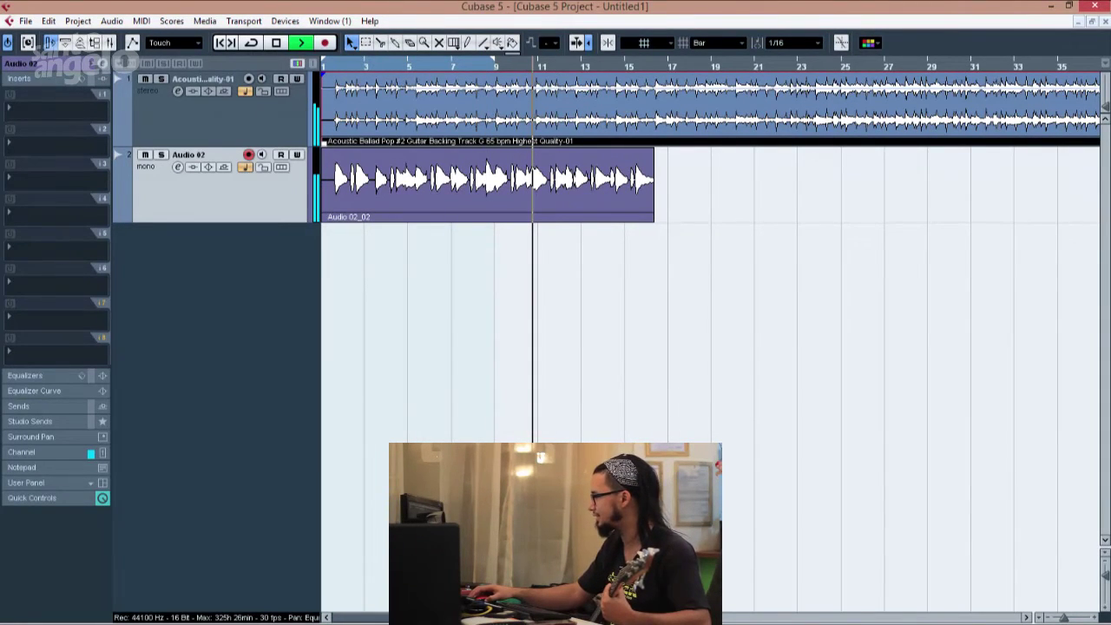
pyautogui.press('space')
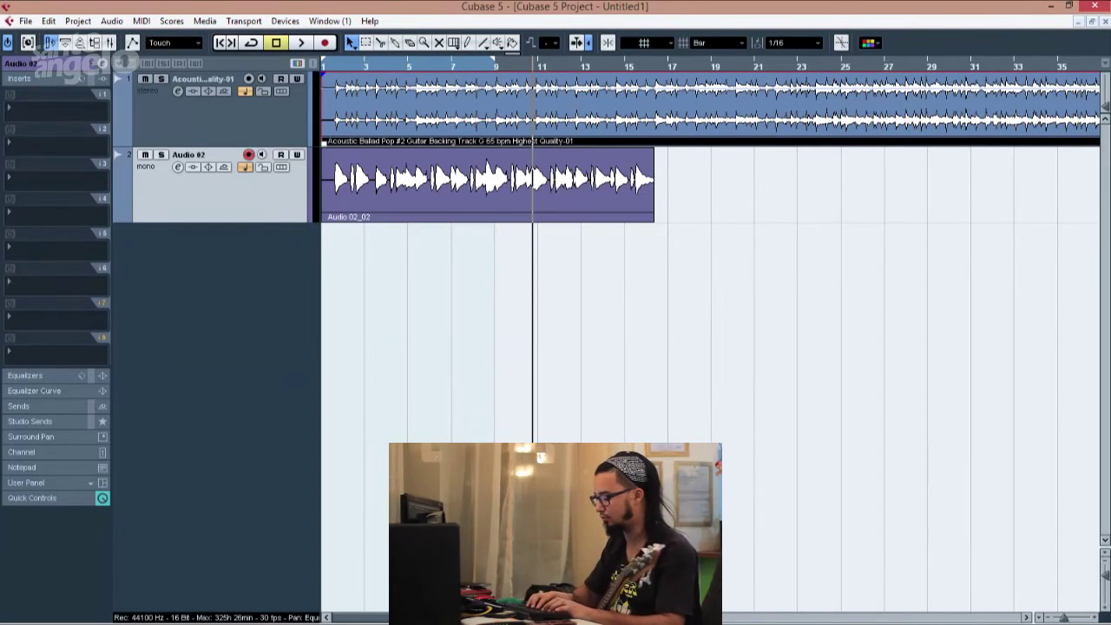
# Rename the Audio 02 track as CERTO
pyautogui.doubleClick(206, 154)
pyautogui.write('CE')
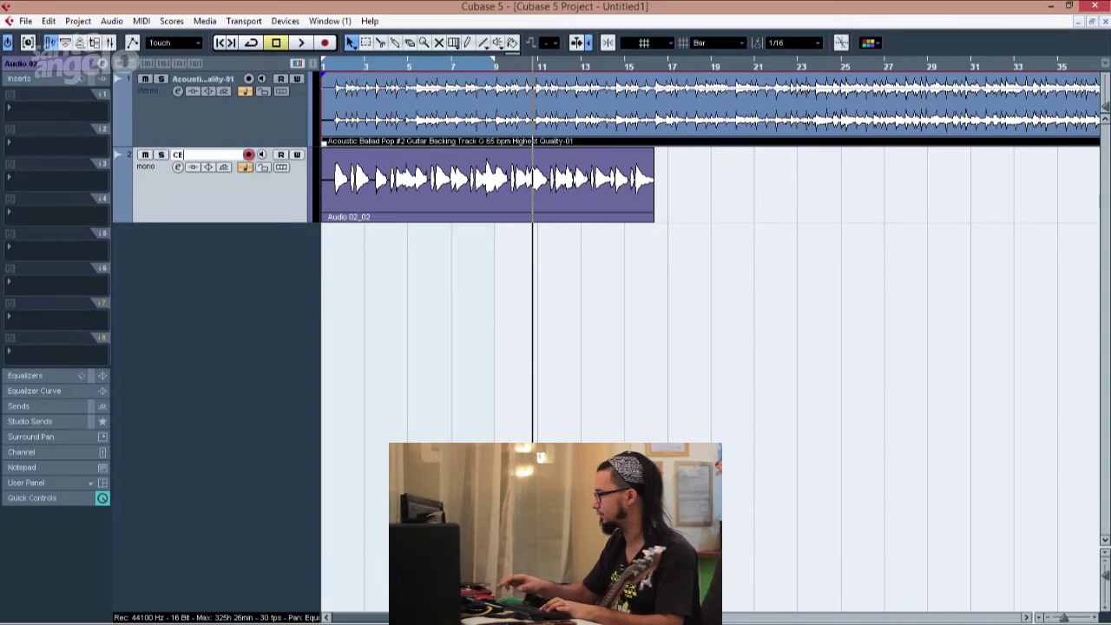
pyautogui.rightClick(236, 258)
pyautogui.press('Escape')
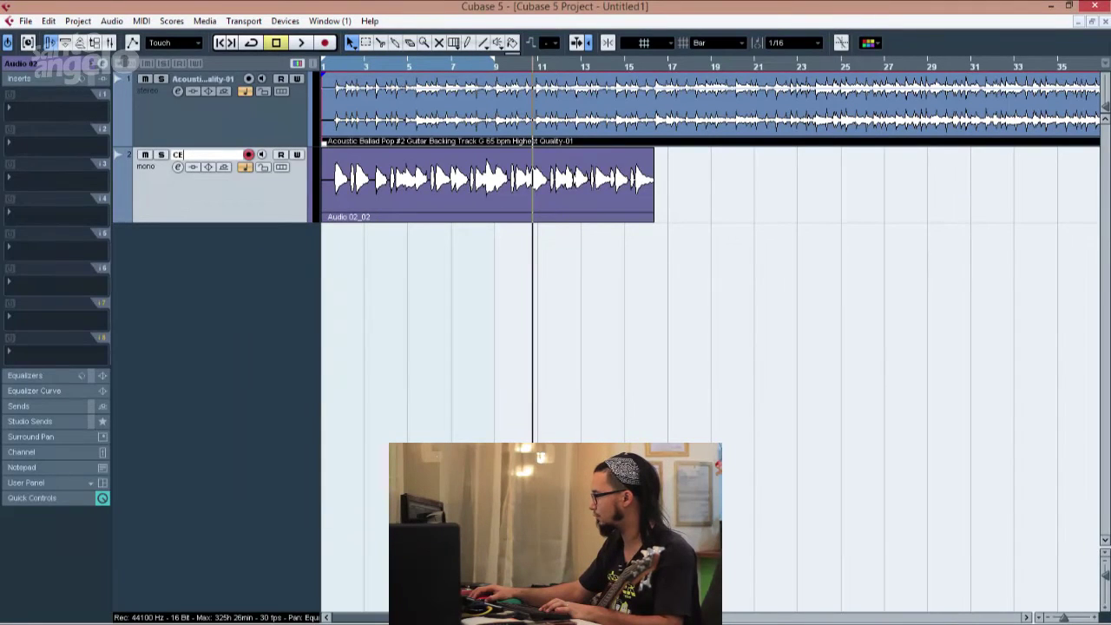
pyautogui.write('RTO')
# Add one mono audio track named ERRADO and mute the CERTO track
pyautogui.rightClick(238, 260)
pyautogui.click(278, 269)
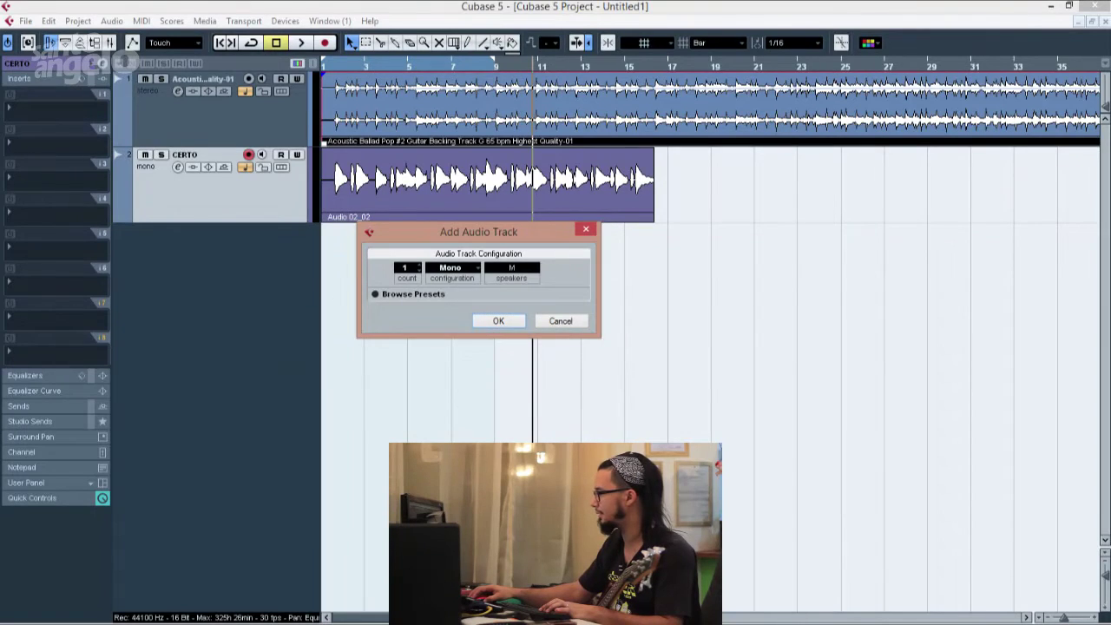
pyautogui.press('Return')
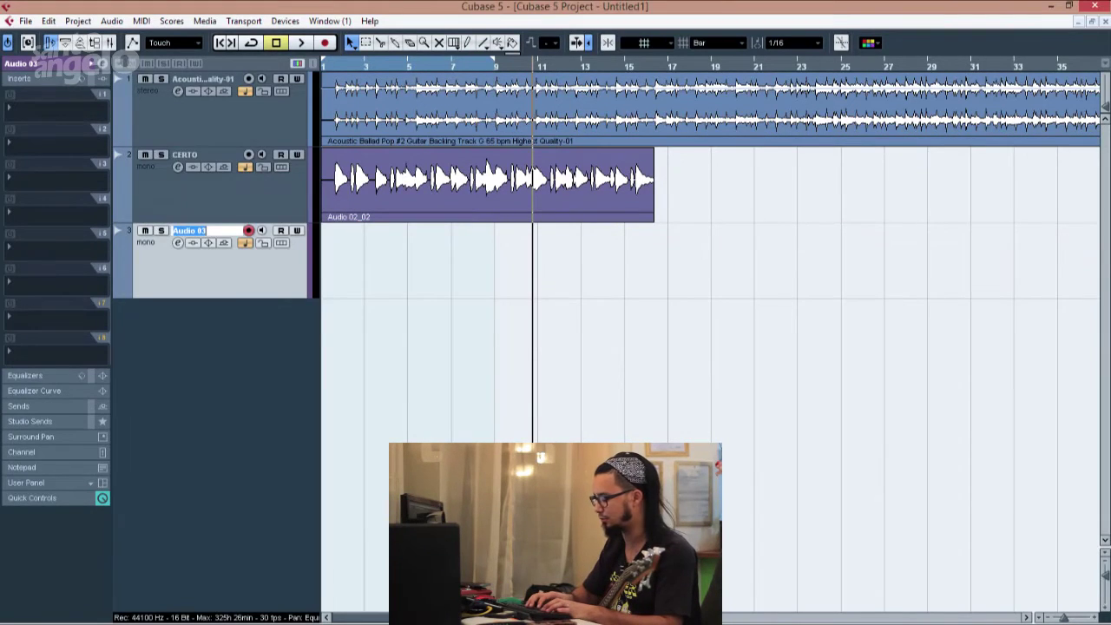
pyautogui.write('ERRADO')
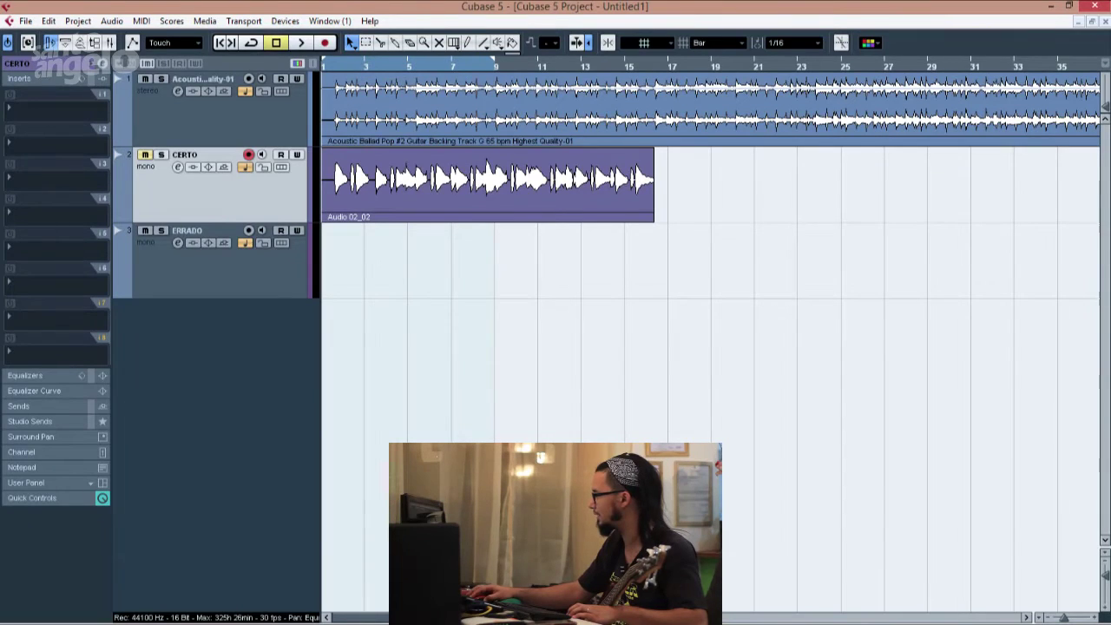
# Raise the volume of the whole backing-track clip for recording
pyautogui.click(710, 108)
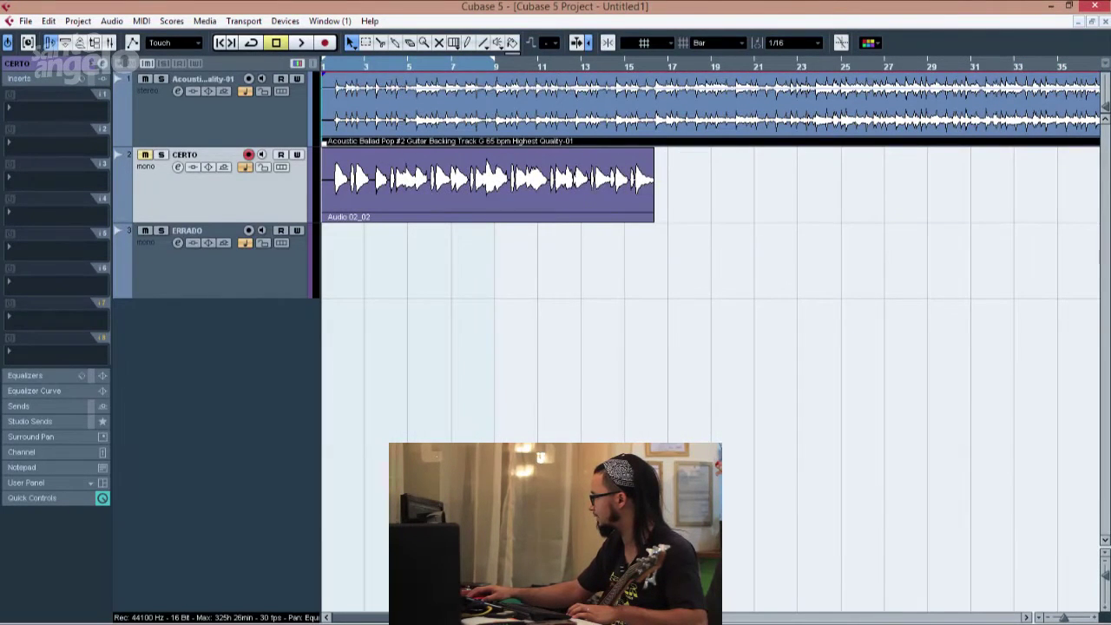
pyautogui.press('g')
pyautogui.press('g')
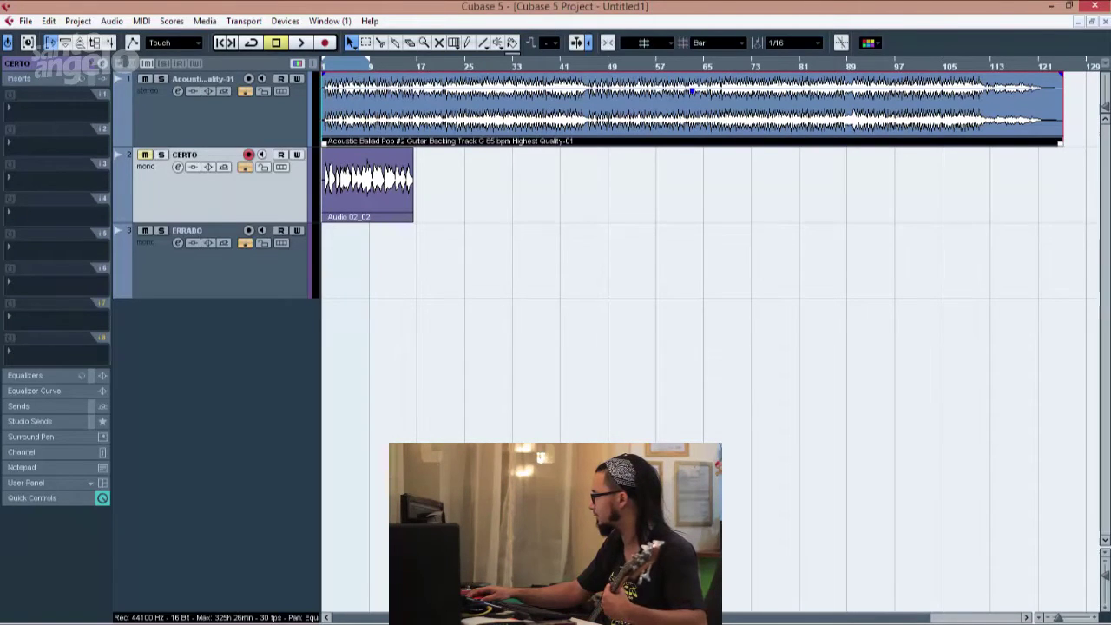
pyautogui.moveTo(692, 90); pyautogui.dragTo(692, 77)
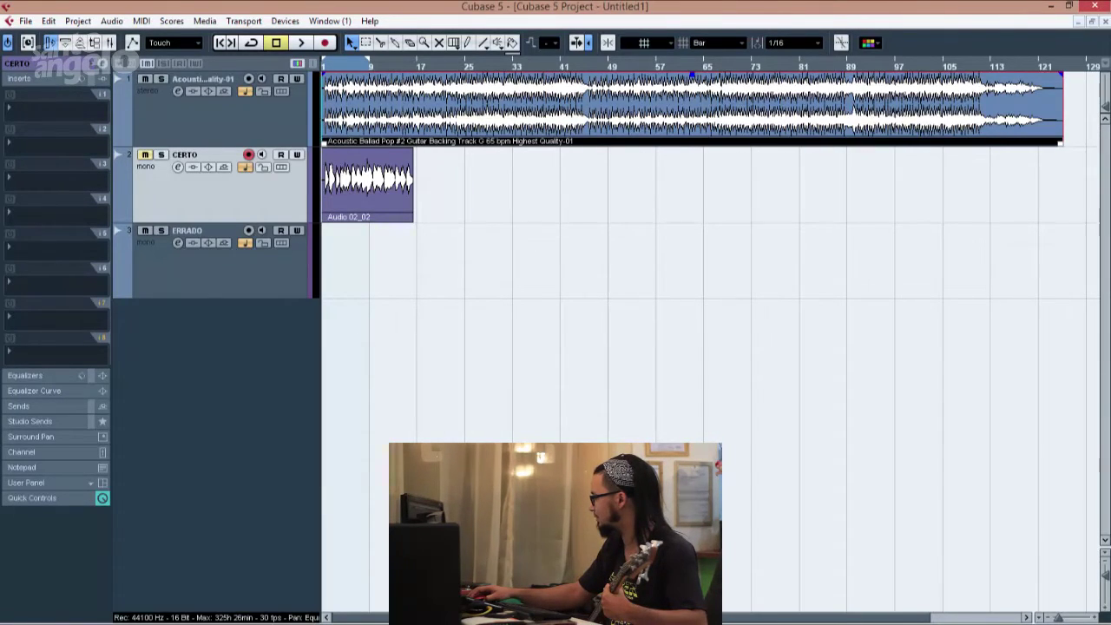
# Record an instrument take on the ERRADO track against the backing track, from bar 1 to about bar 17
pyautogui.press('h')
pyautogui.press('h')
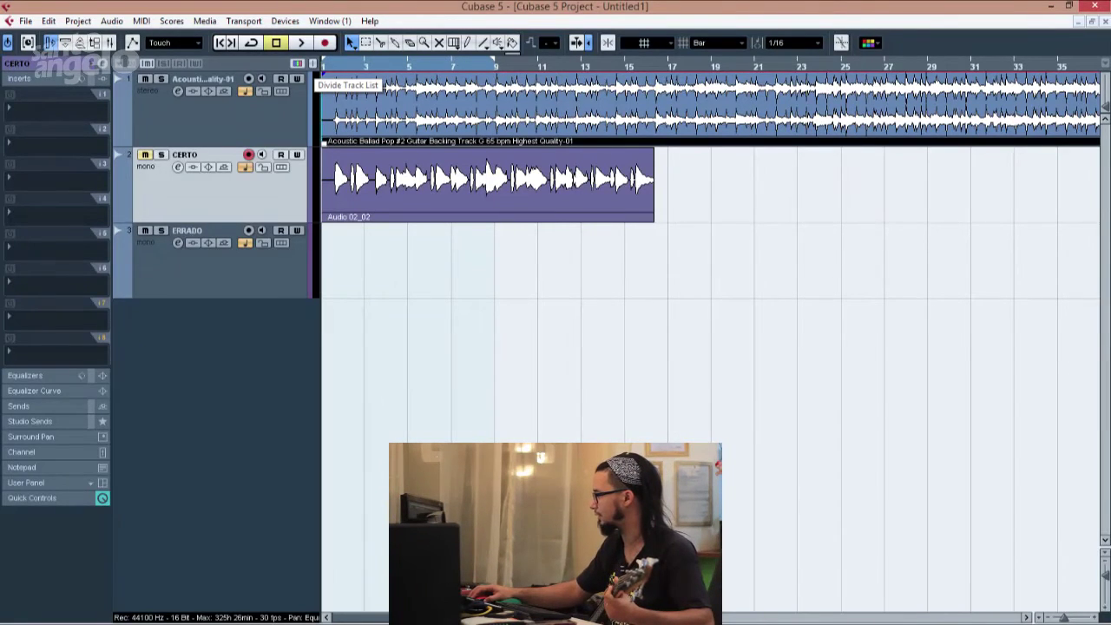
pyautogui.click(218, 261)
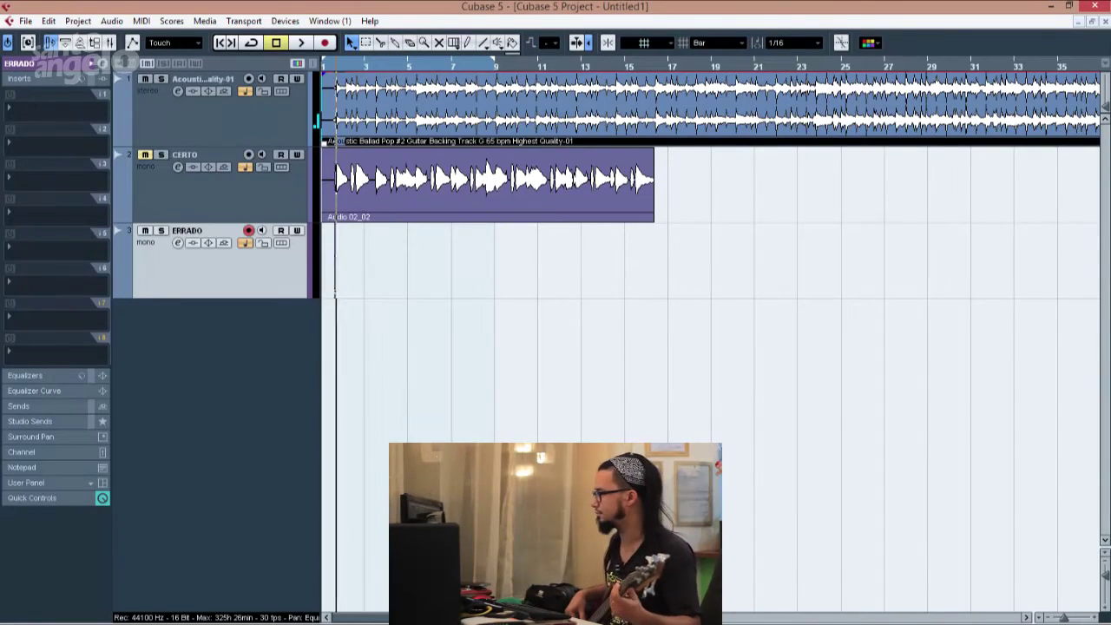
pyautogui.press('KP_Multiply')
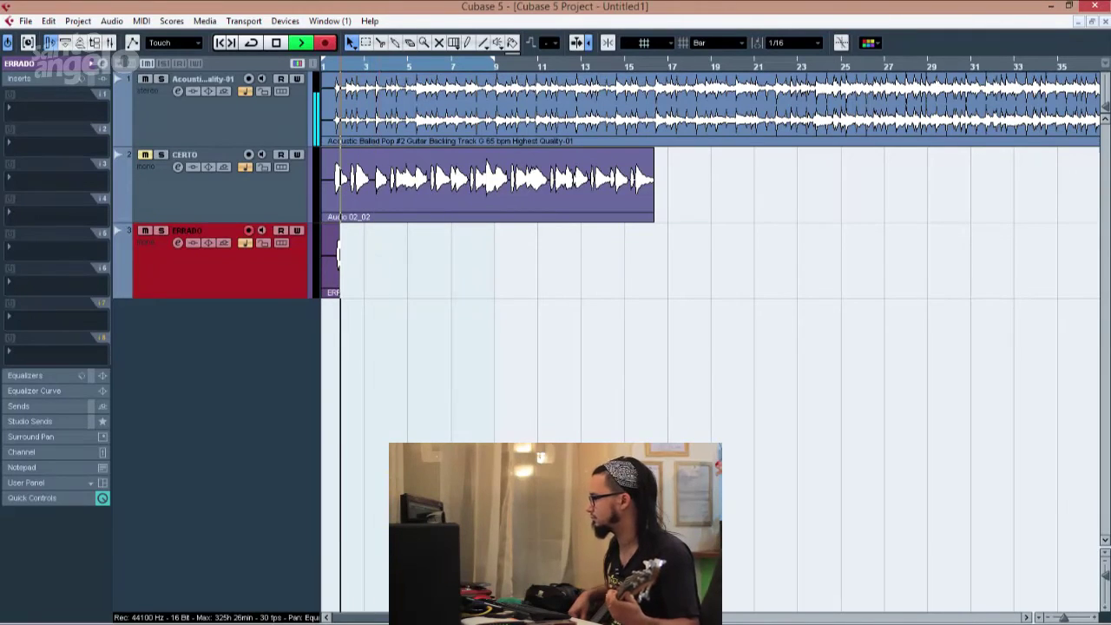
pyautogui.press('KP_1')
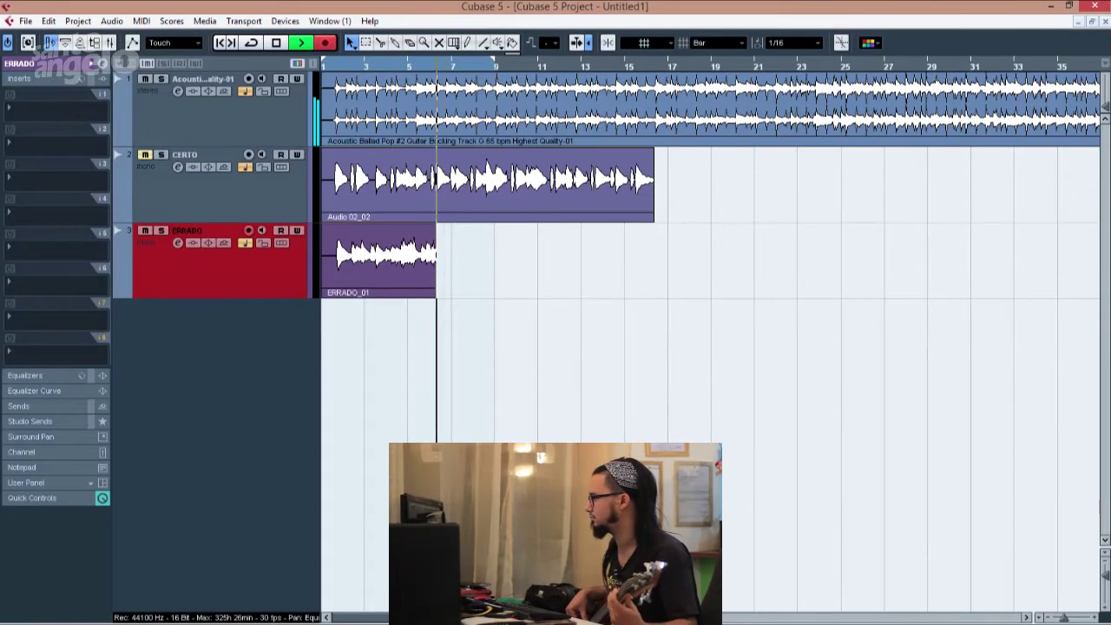
pyautogui.press('space')
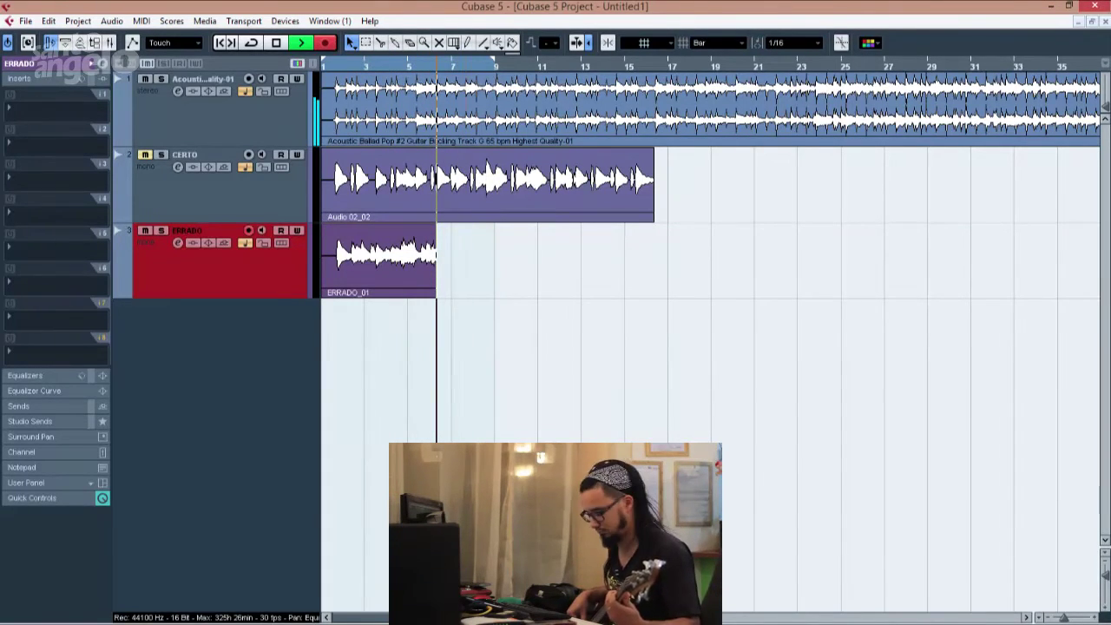
pyautogui.press('KP_Multiply')
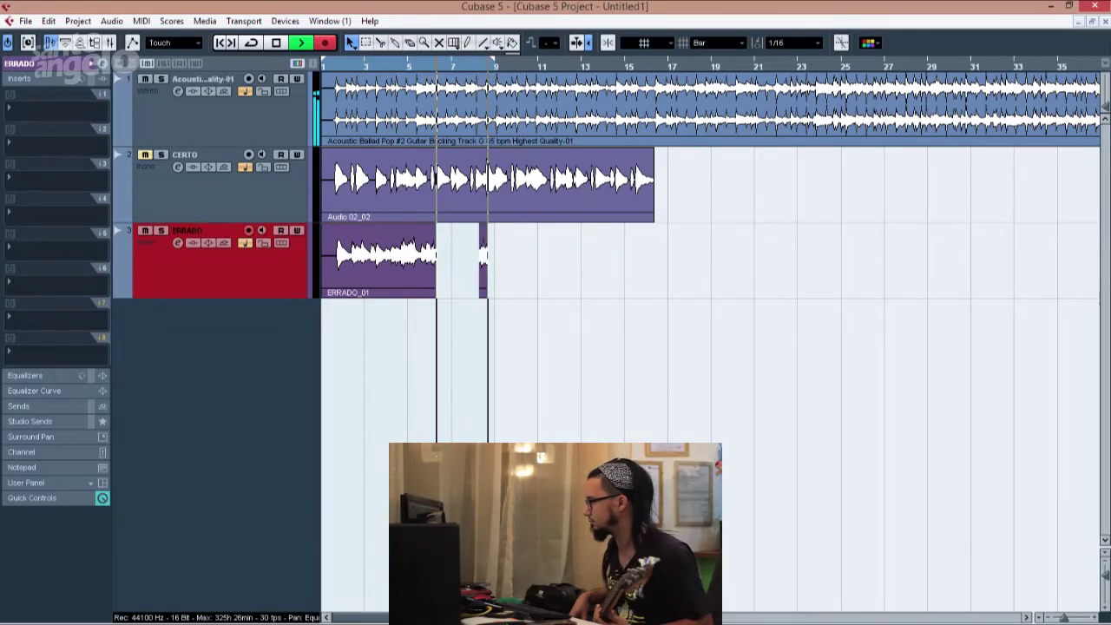
pyautogui.press('space')
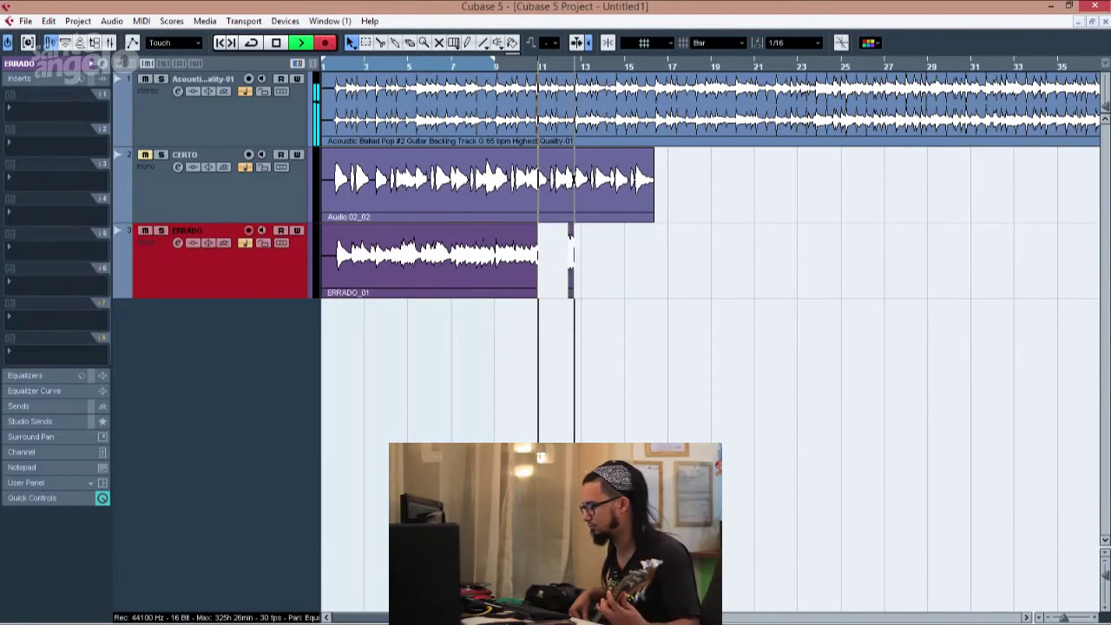
pyautogui.press('space')
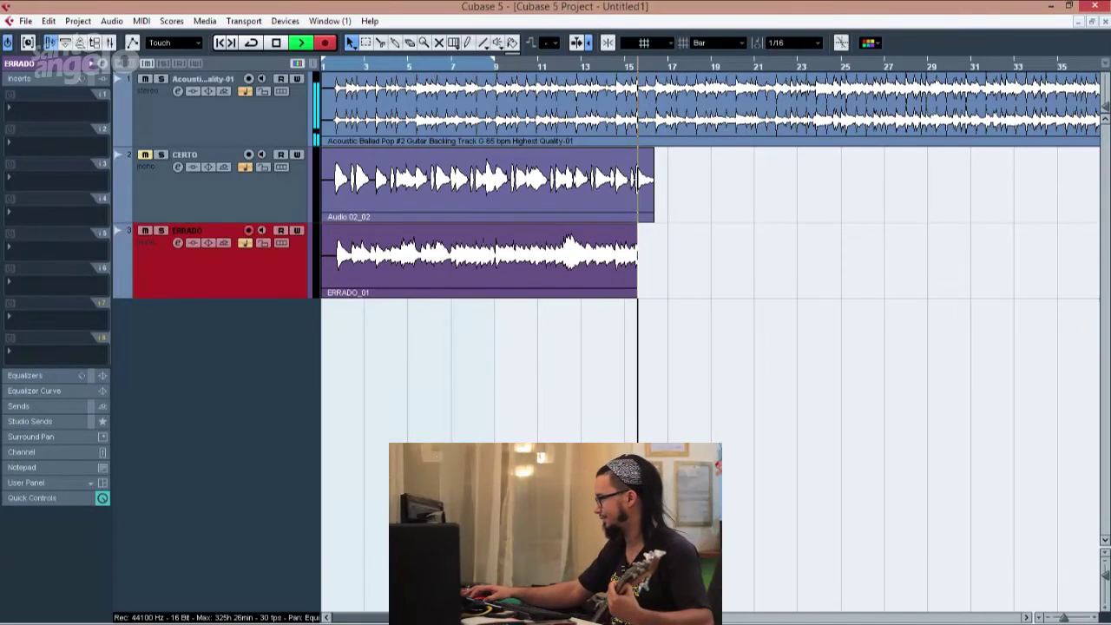
pyautogui.press('space')
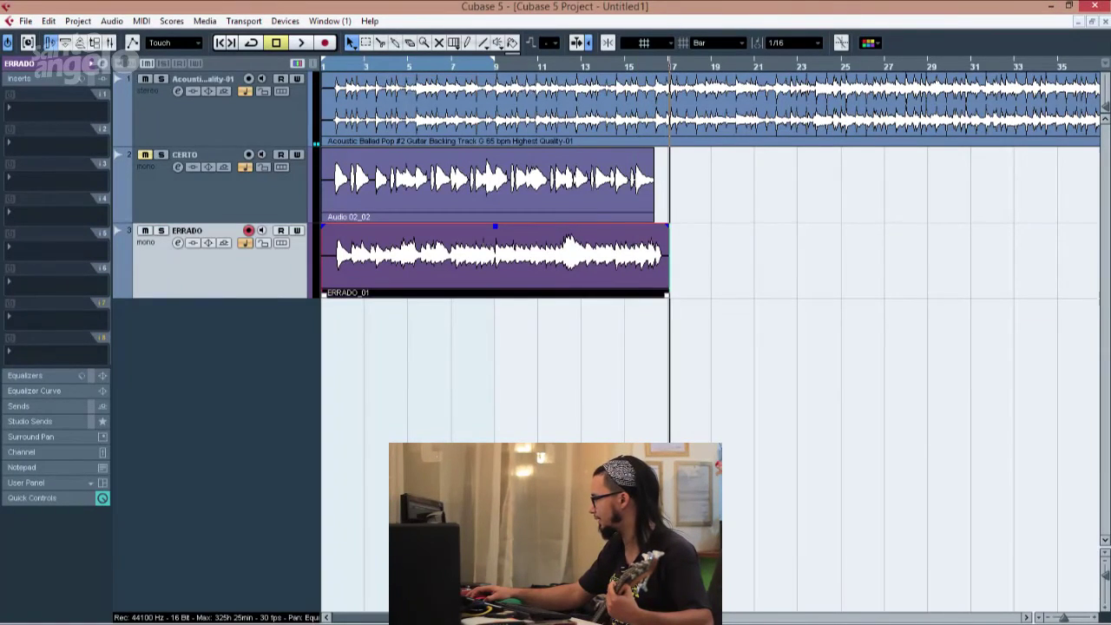
# Trim the end of the ERRADO take to match the CERTO clip and play it with the backing track
pyautogui.moveTo(667, 295); pyautogui.dragTo(654, 295)
pyautogui.press('space')
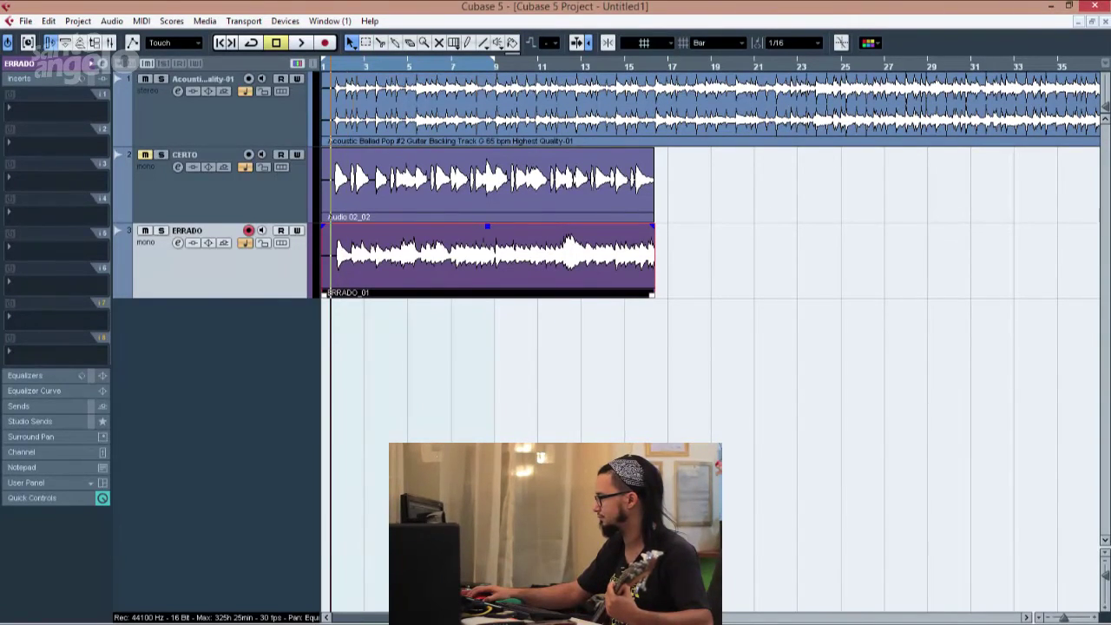
pyautogui.press('space')
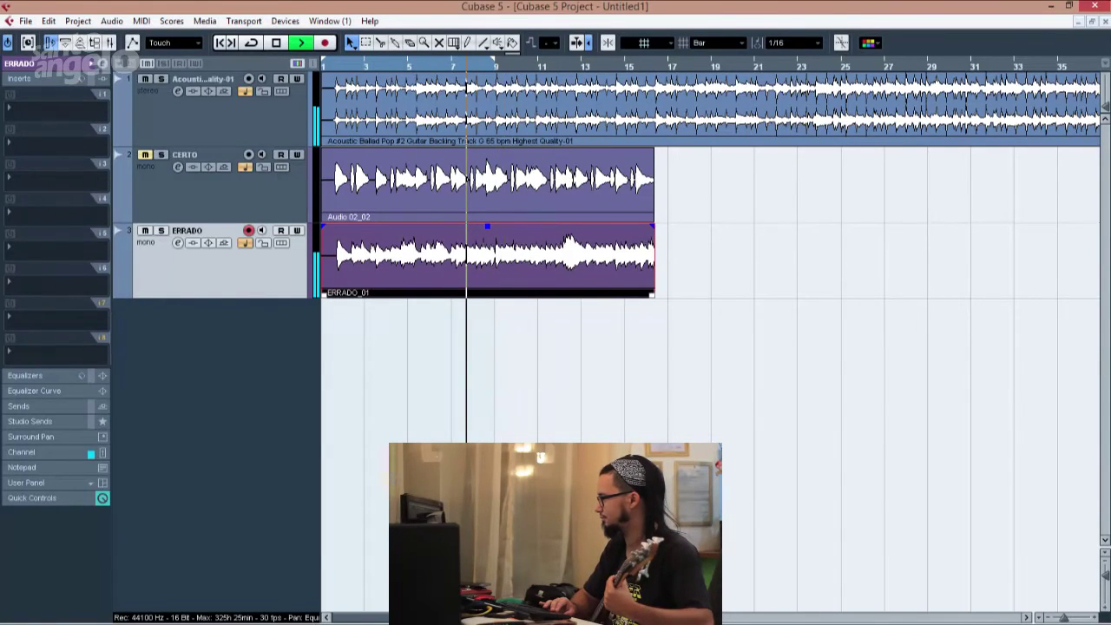
pyautogui.press('space')
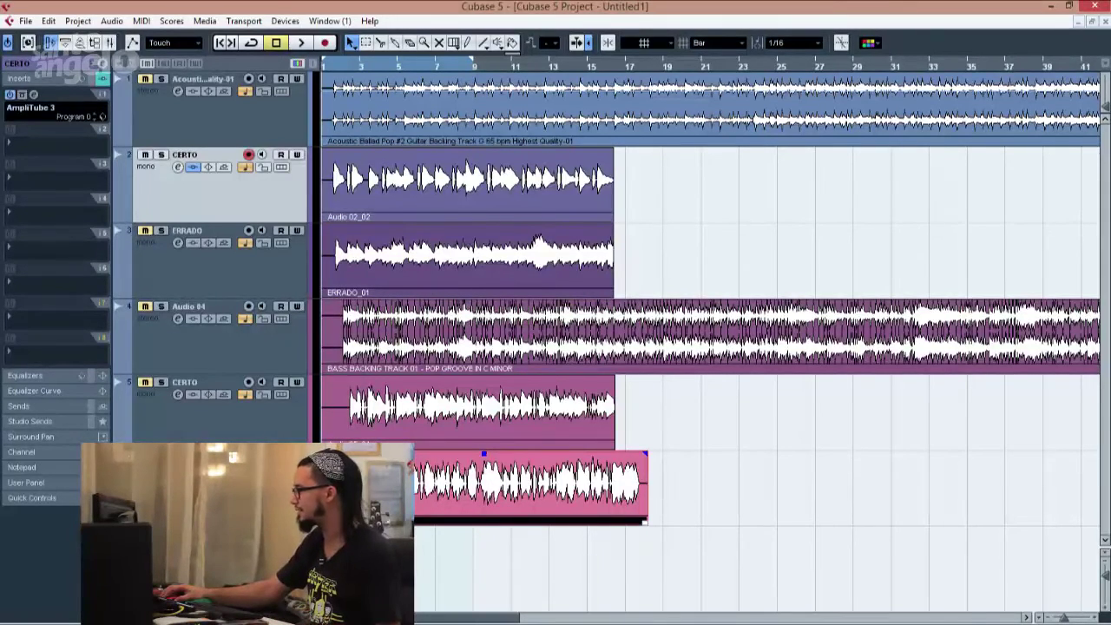
# Clear the effect in the CERTO track's first insert slot and load AmpliTube 3 there again
pyautogui.click(54, 107)
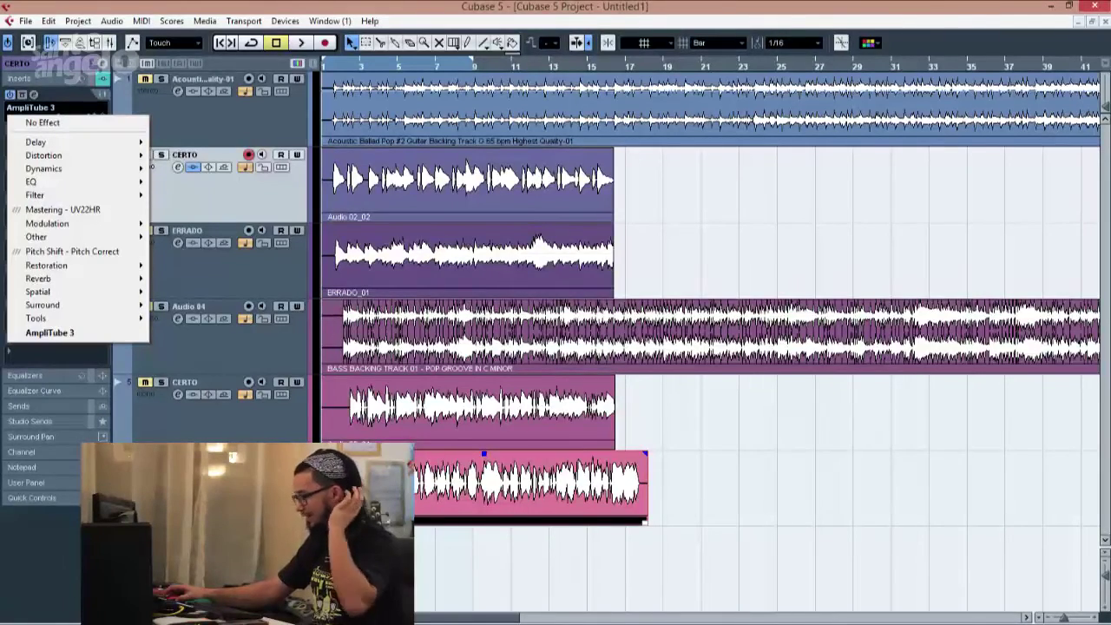
pyautogui.click(43, 123)
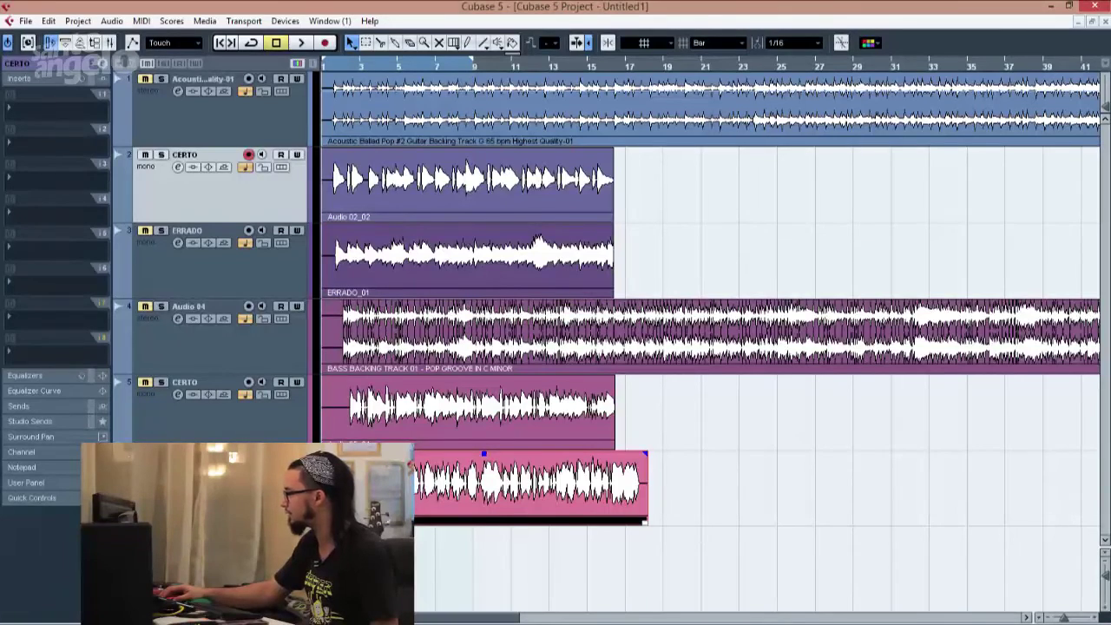
pyautogui.click(52, 130)
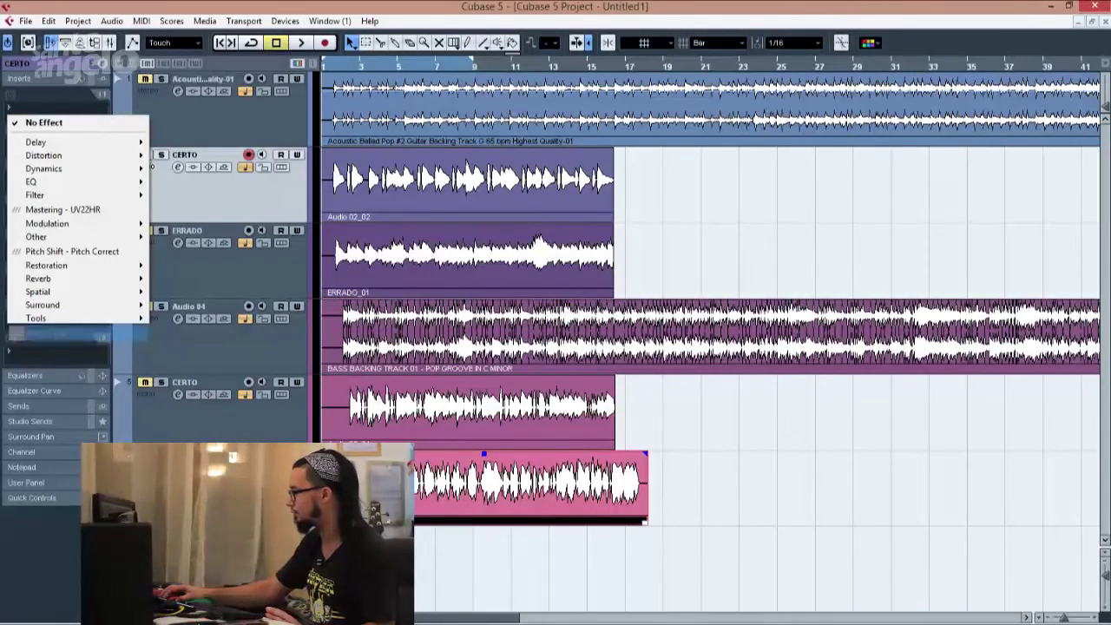
pyautogui.press('Escape')
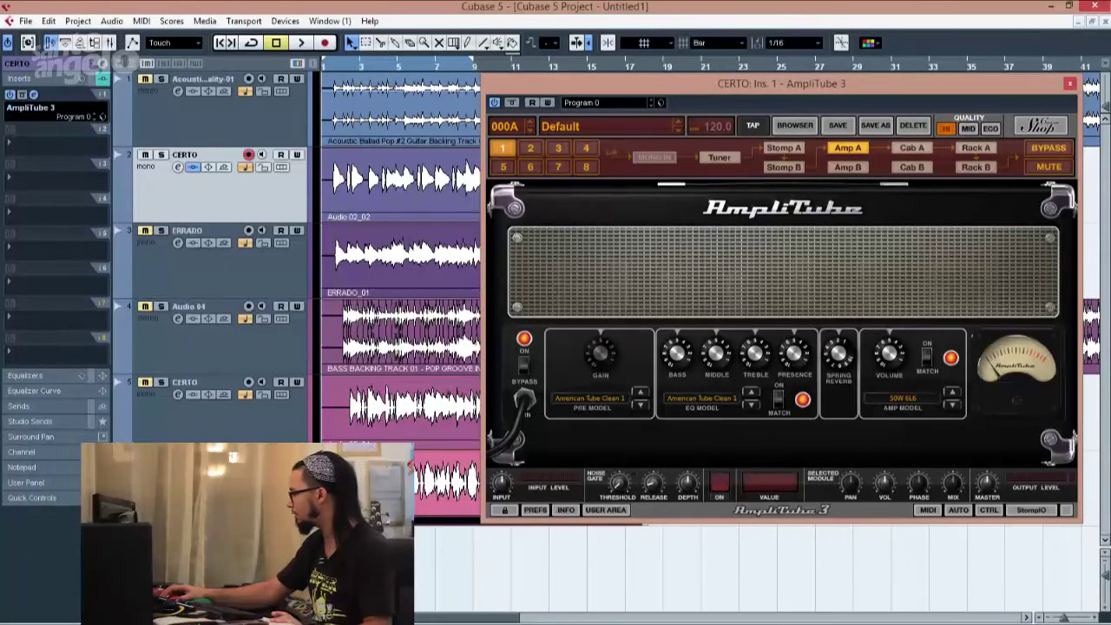
# Set Amp A in AmpliTube 3 to the Gallien-Krueger MB 150 S model
pyautogui.click(591, 398)
pyautogui.click(596, 436)
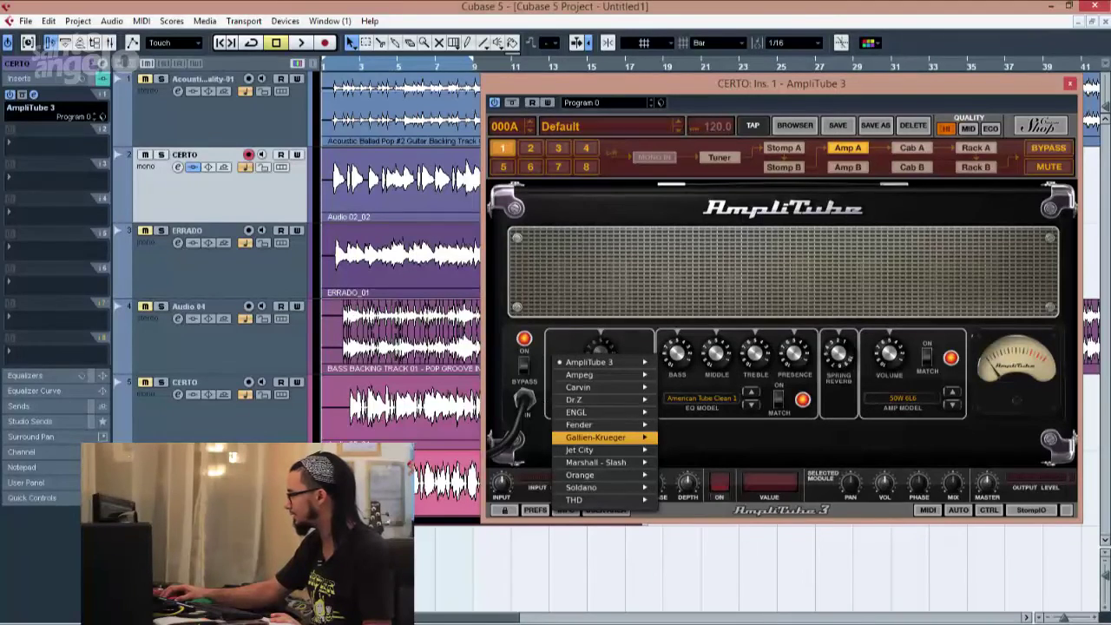
pyautogui.click(604, 437)
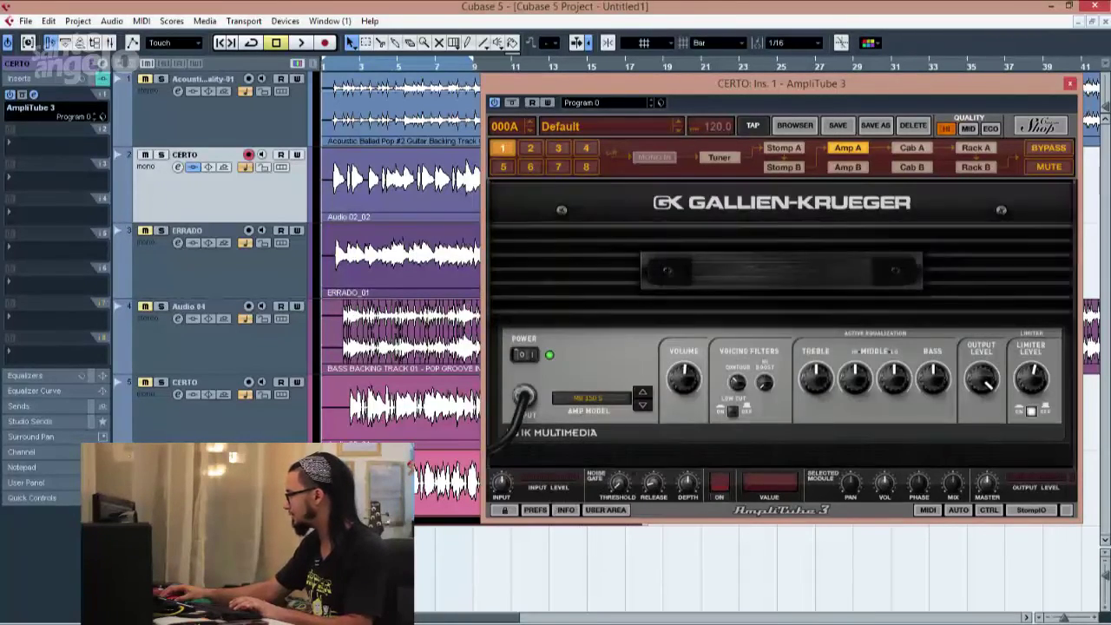
# Play the CERTO take with AmpliTube 3 on and off to compare, and raise the amp's high-middle and bass
pyautogui.press('space')
pyautogui.press('space')
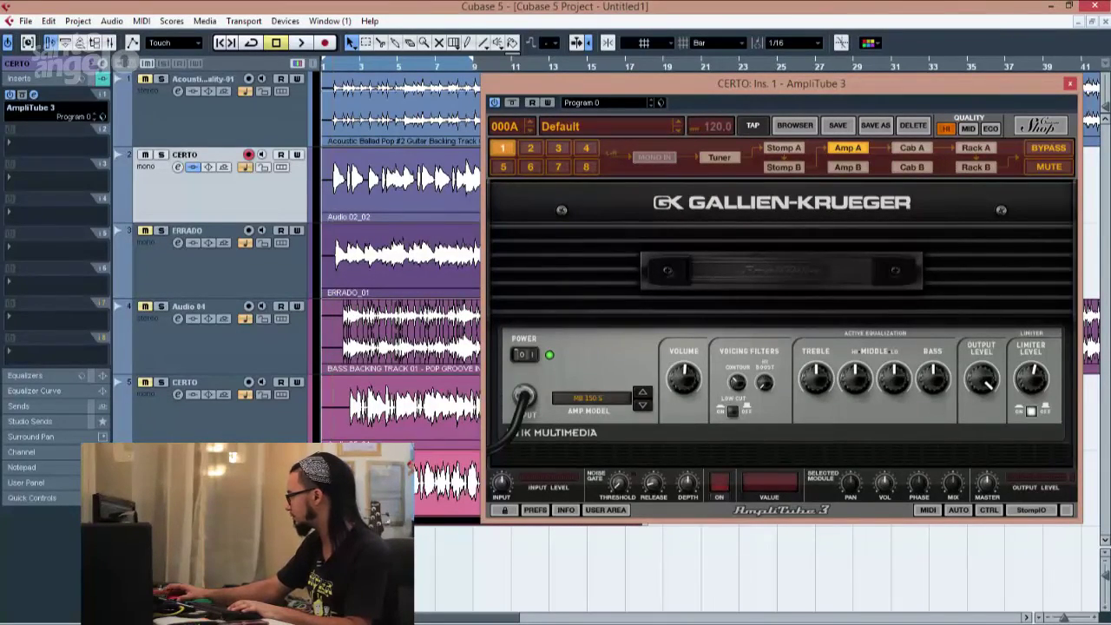
pyautogui.press('space')
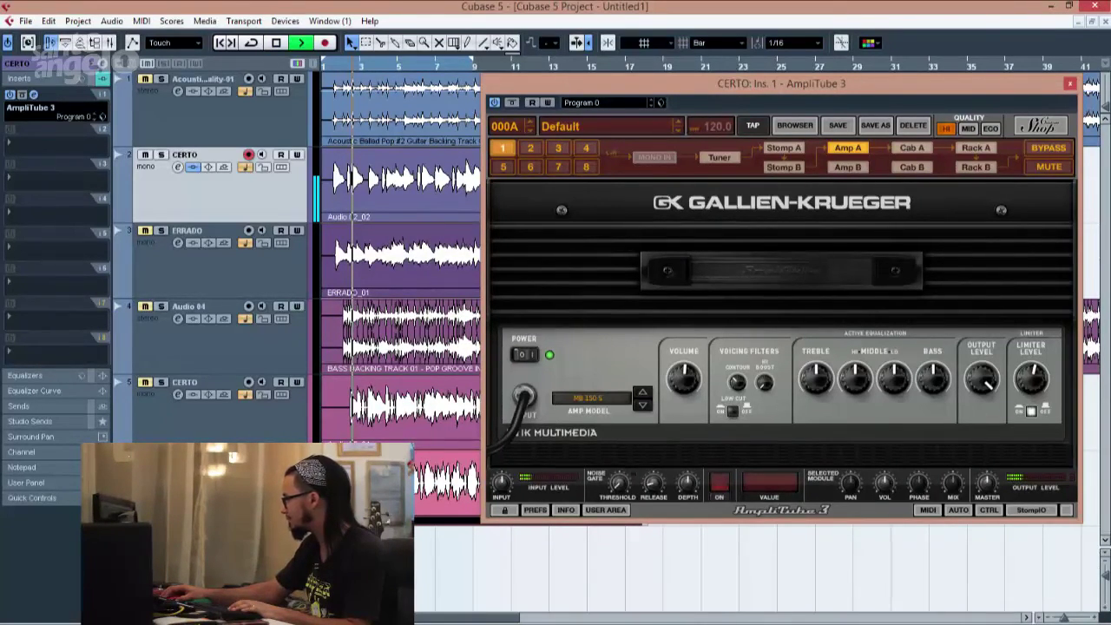
pyautogui.press('space')
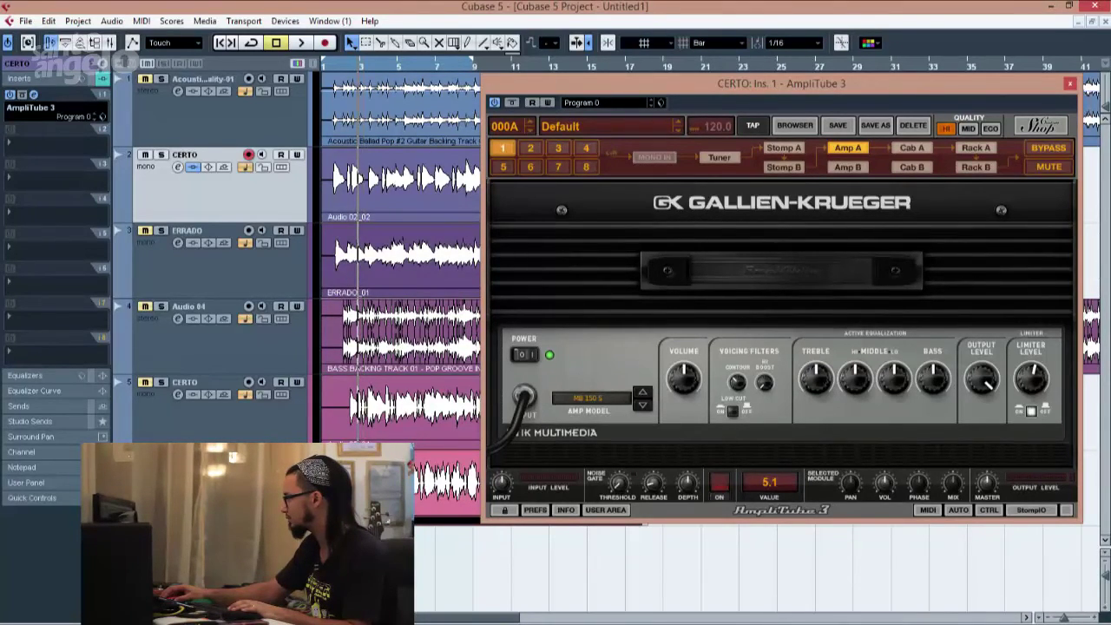
pyautogui.press('space')
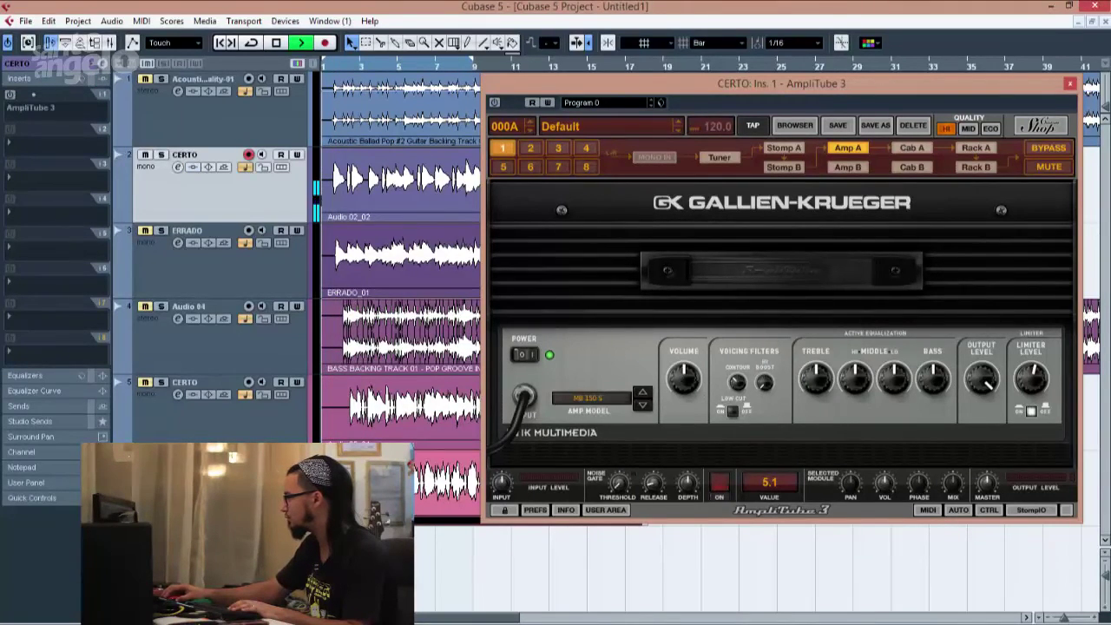
pyautogui.press('space')
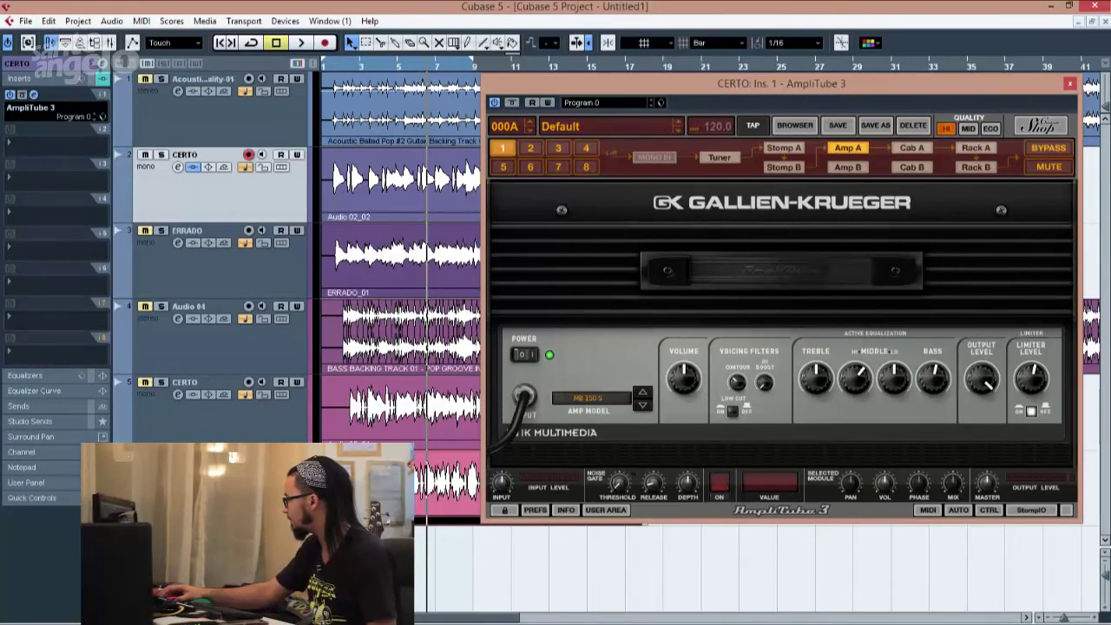
pyautogui.moveTo(781, 83); pyautogui.dragTo(773, 81)
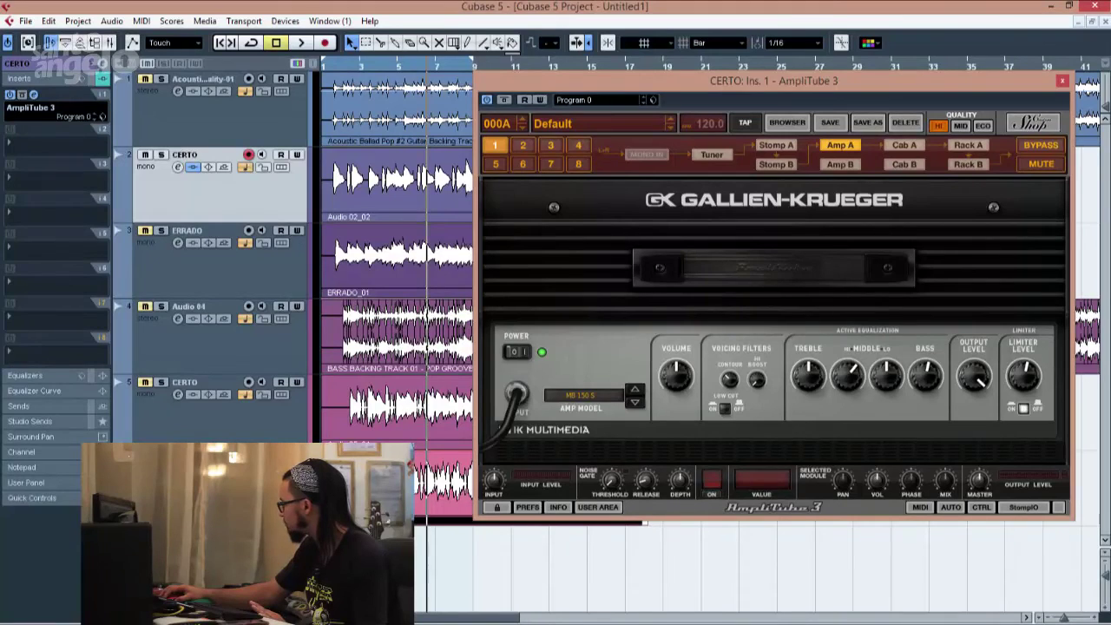
# Move microphone 2 slightly farther from the centre of the Cab A speaker, check Rack A, and play the CERTO take
pyautogui.click(903, 145)
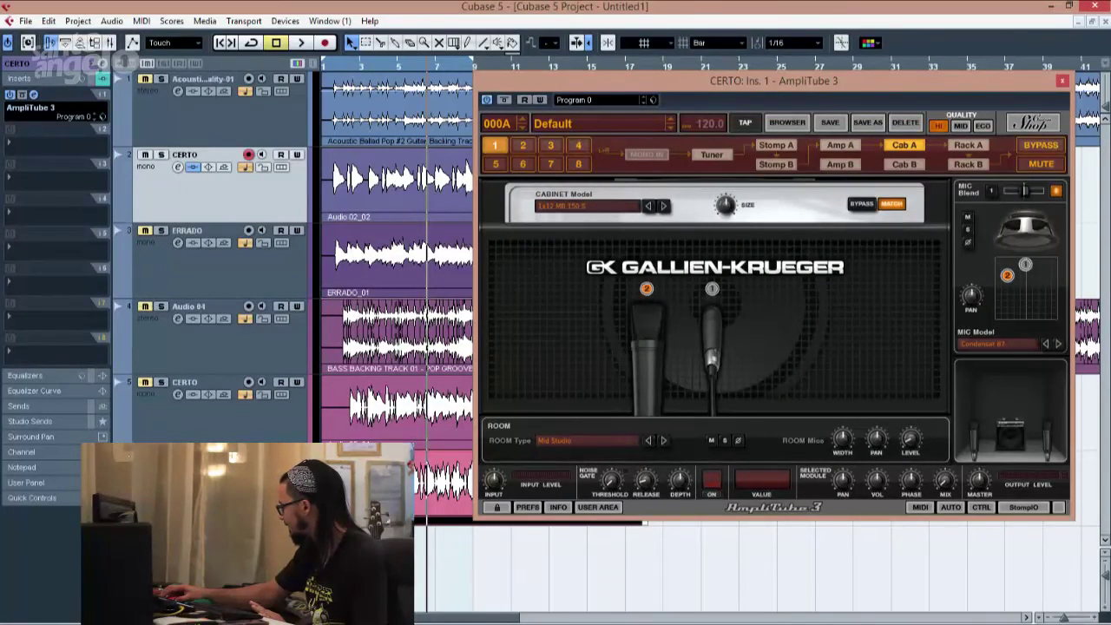
pyautogui.moveTo(1007, 275); pyautogui.dragTo(1006, 281)
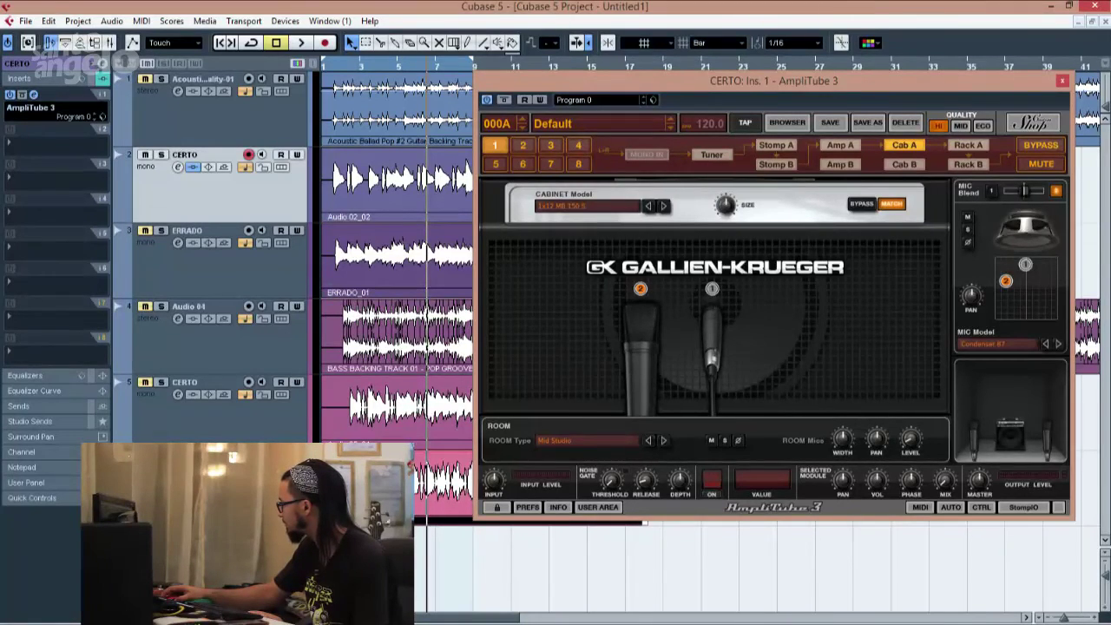
pyautogui.click(967, 145)
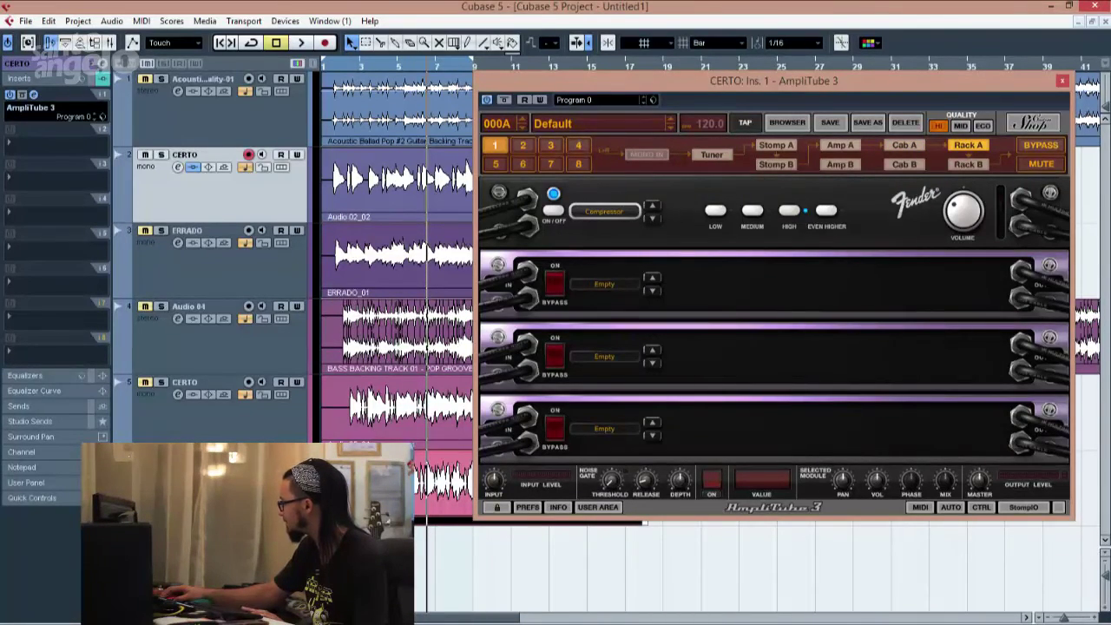
pyautogui.press('space')
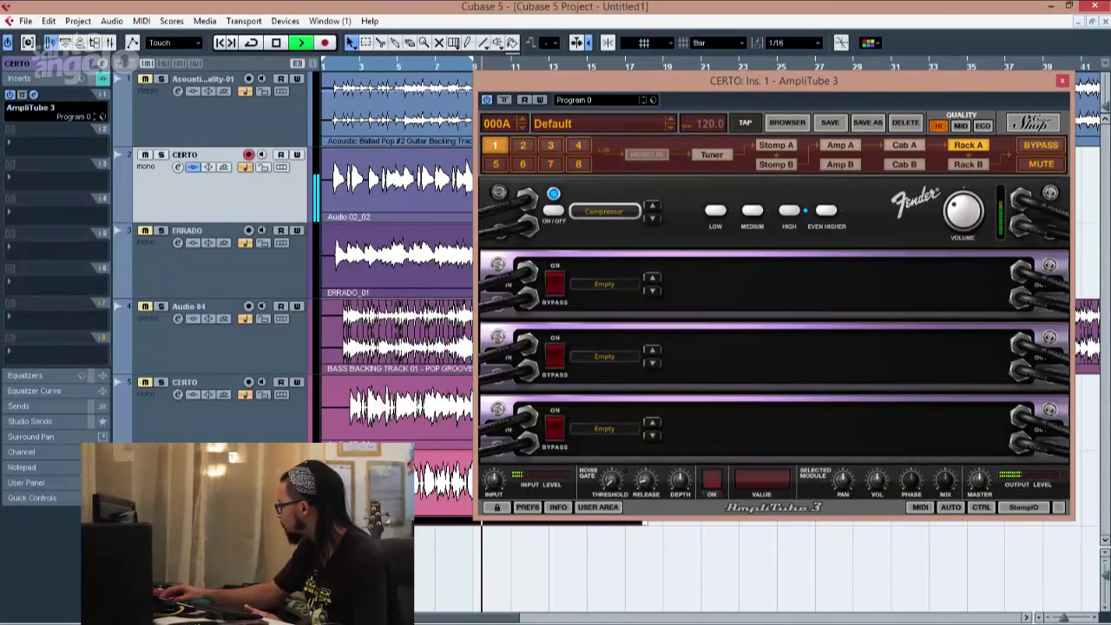
pyautogui.click(904, 145)
pyautogui.press('space')
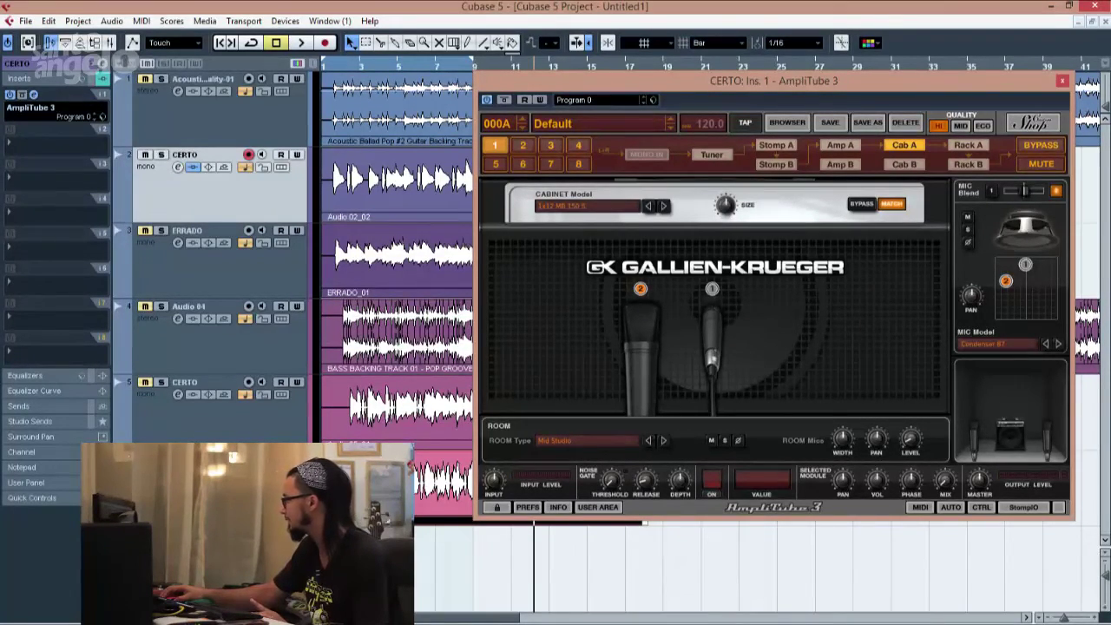
# Review the amp, cabinet and rack modules of AmpliTube 3's A chain, ending on Amp A
pyautogui.click(840, 145)
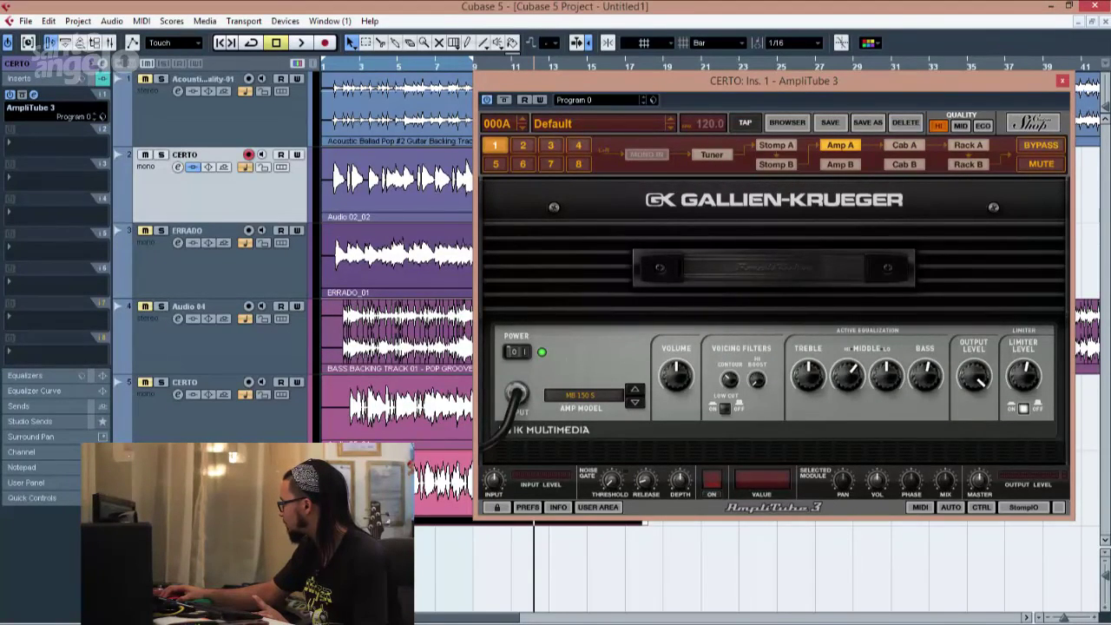
pyautogui.click(904, 145)
pyautogui.click(968, 145)
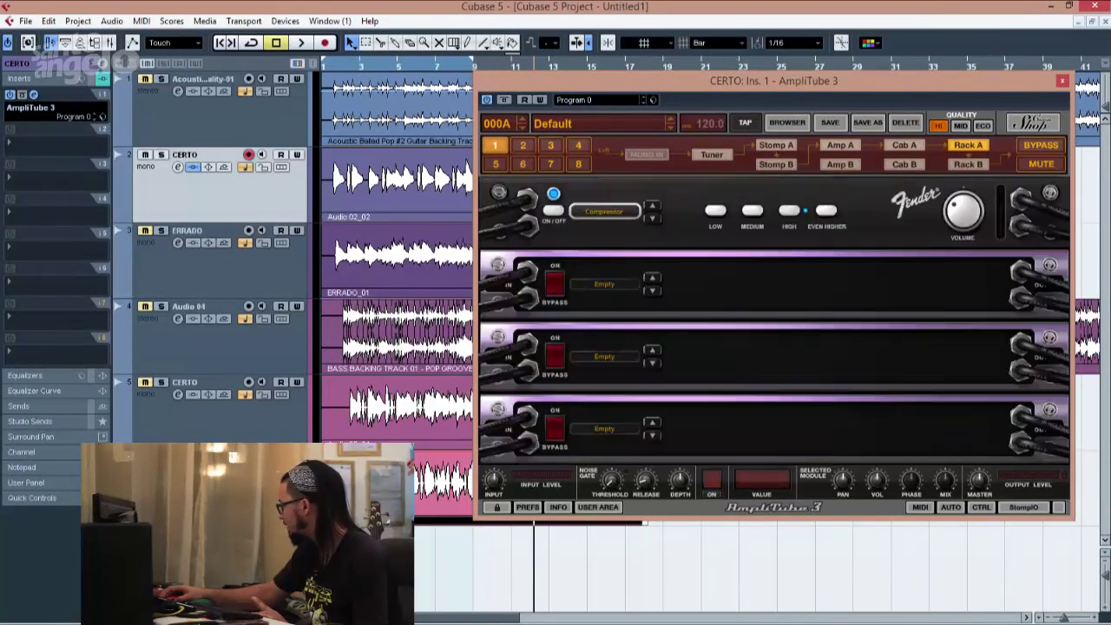
pyautogui.click(904, 145)
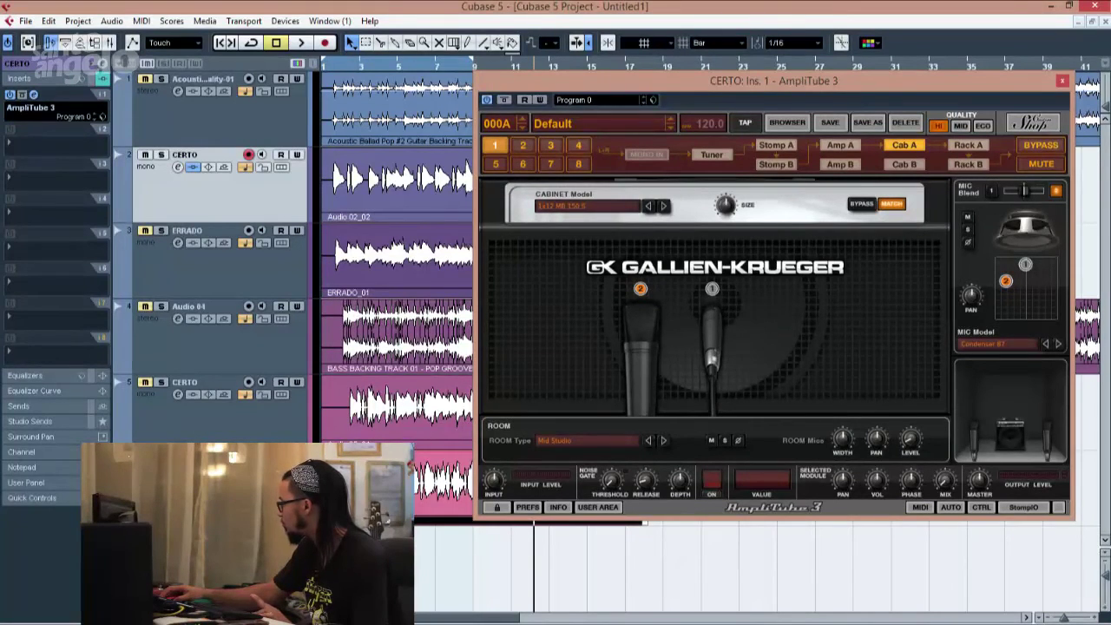
pyautogui.click(840, 145)
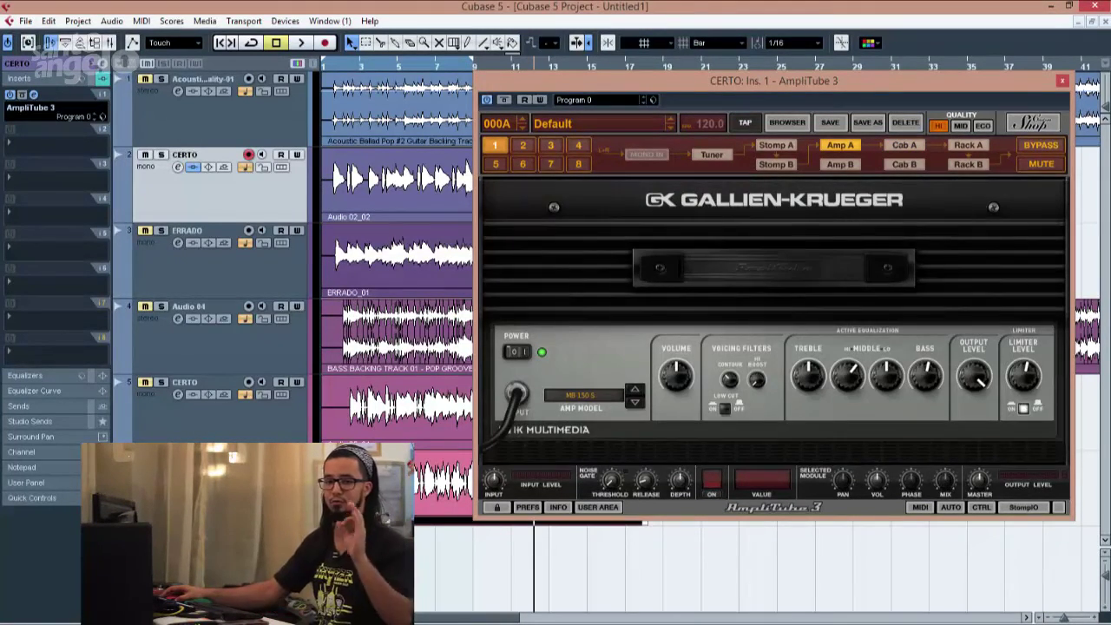